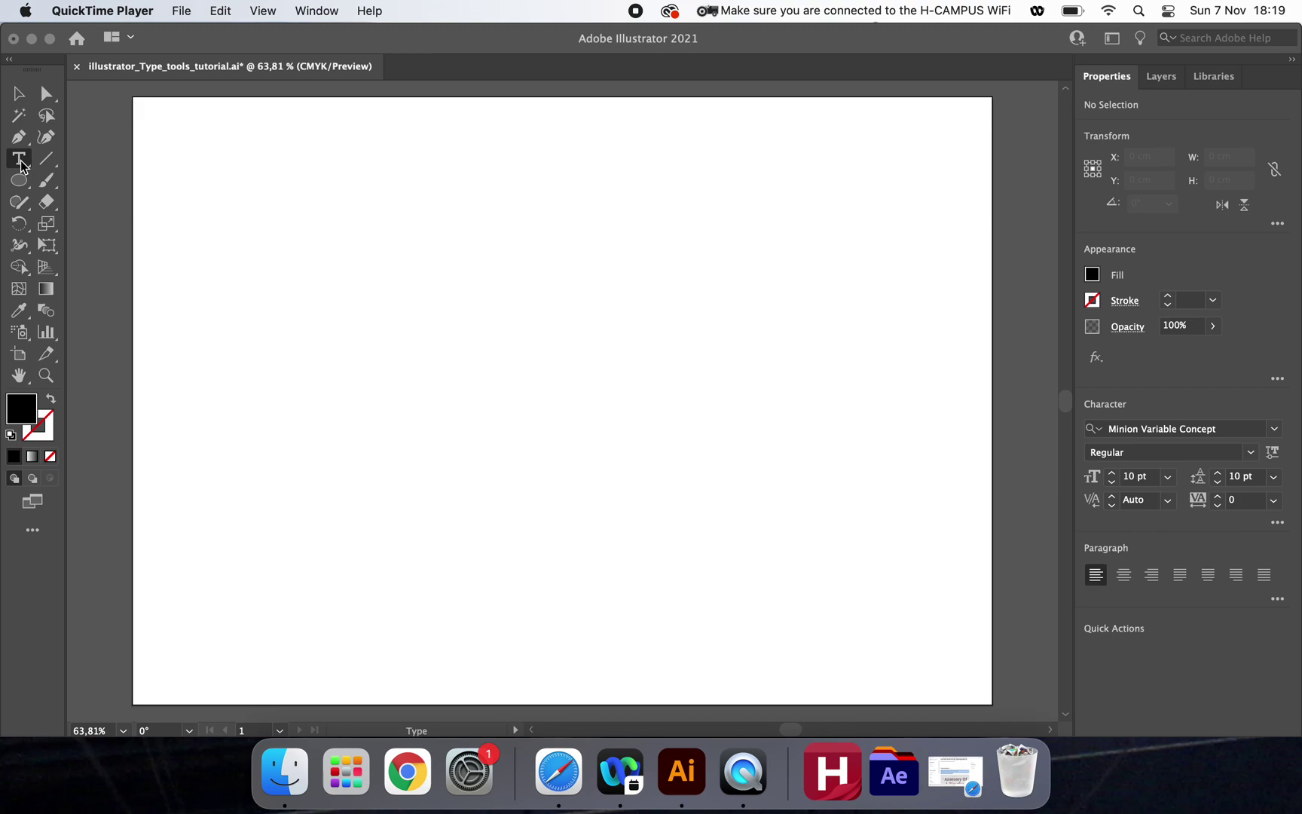
# Step: Activate the Type on a Path tool and close the small floating panel over the artboard
pyautogui.click(21, 164)
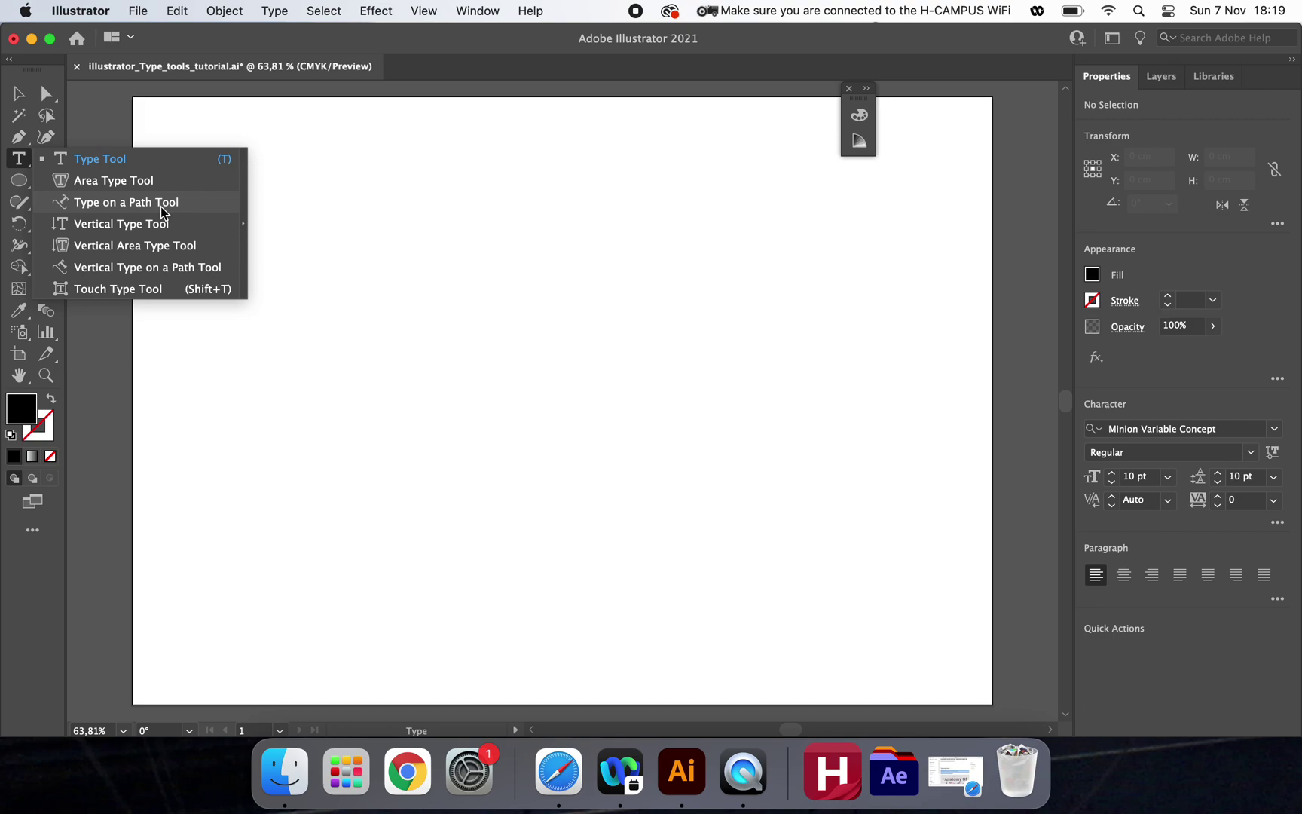
pyautogui.click(161, 203)
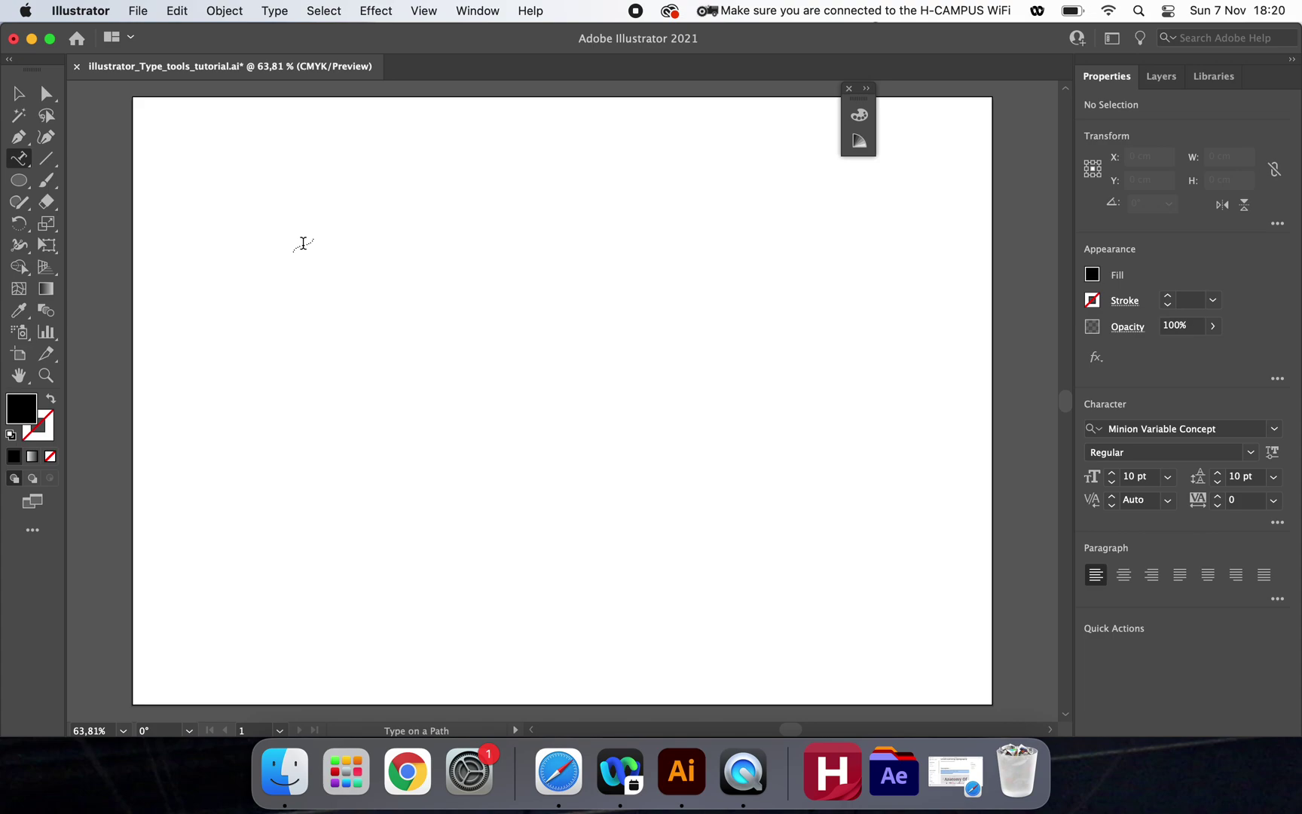
pyautogui.click(849, 88)
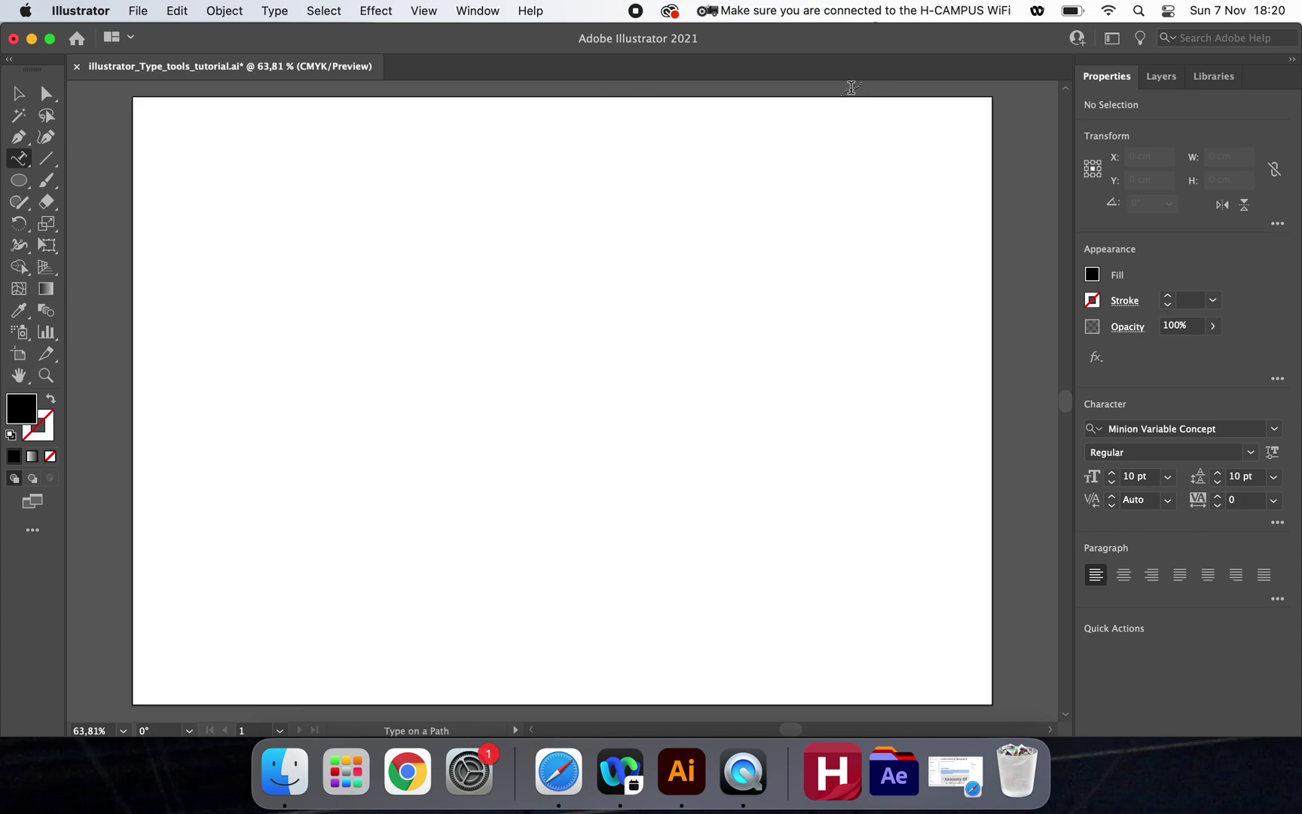
# Step: Draw an open zigzag path with six corner points across the upper artboard, about 16.7 cm wide and 5.5 cm high
pyautogui.click(19, 138)
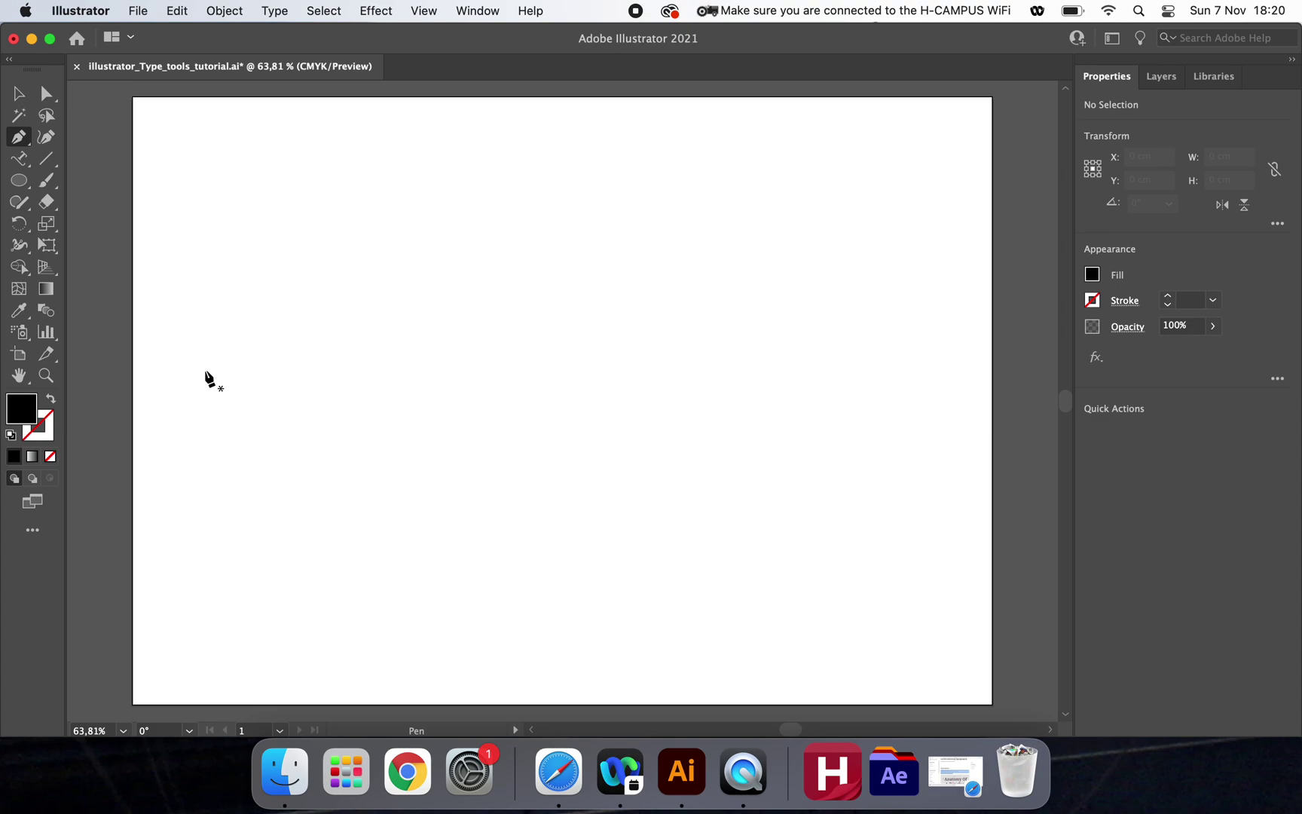
pyautogui.click(211, 314)
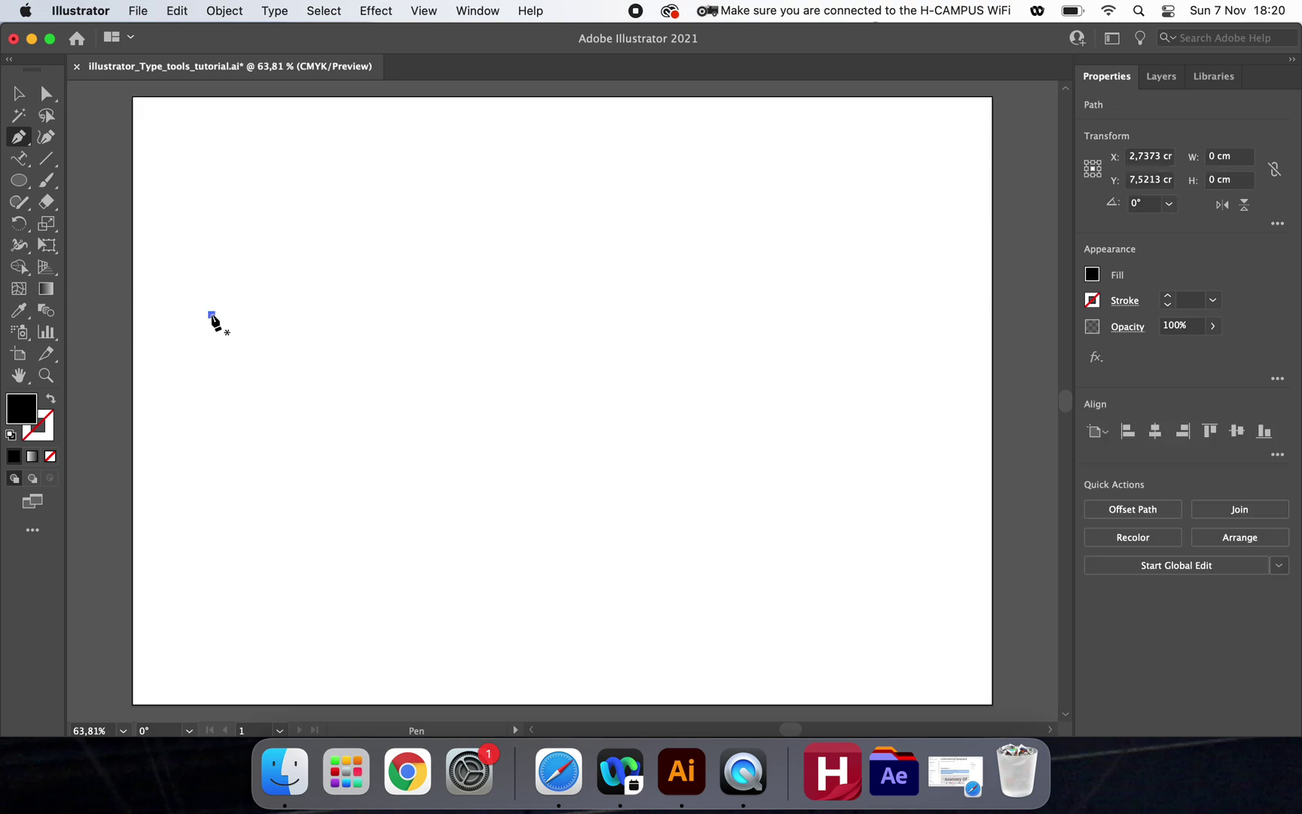
pyautogui.click(351, 405)
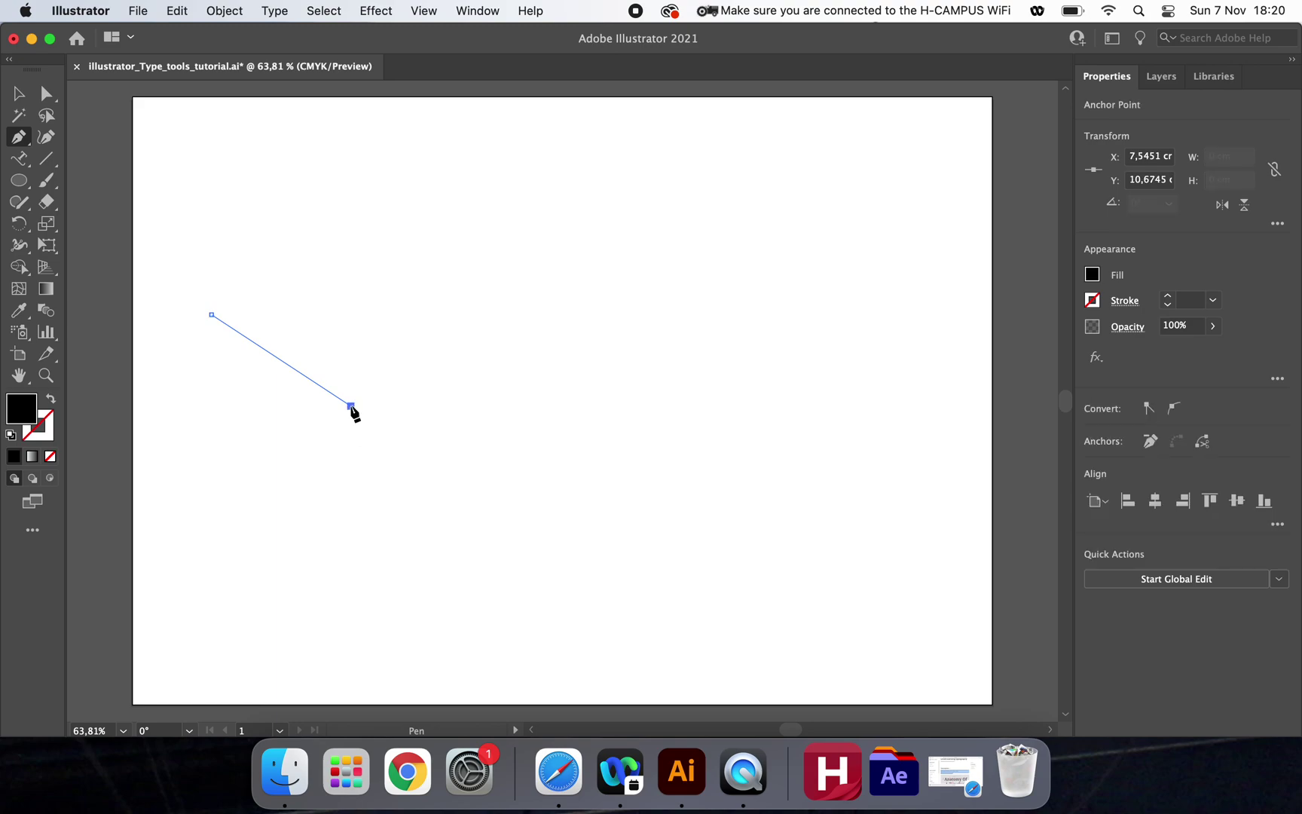
pyautogui.click(479, 246)
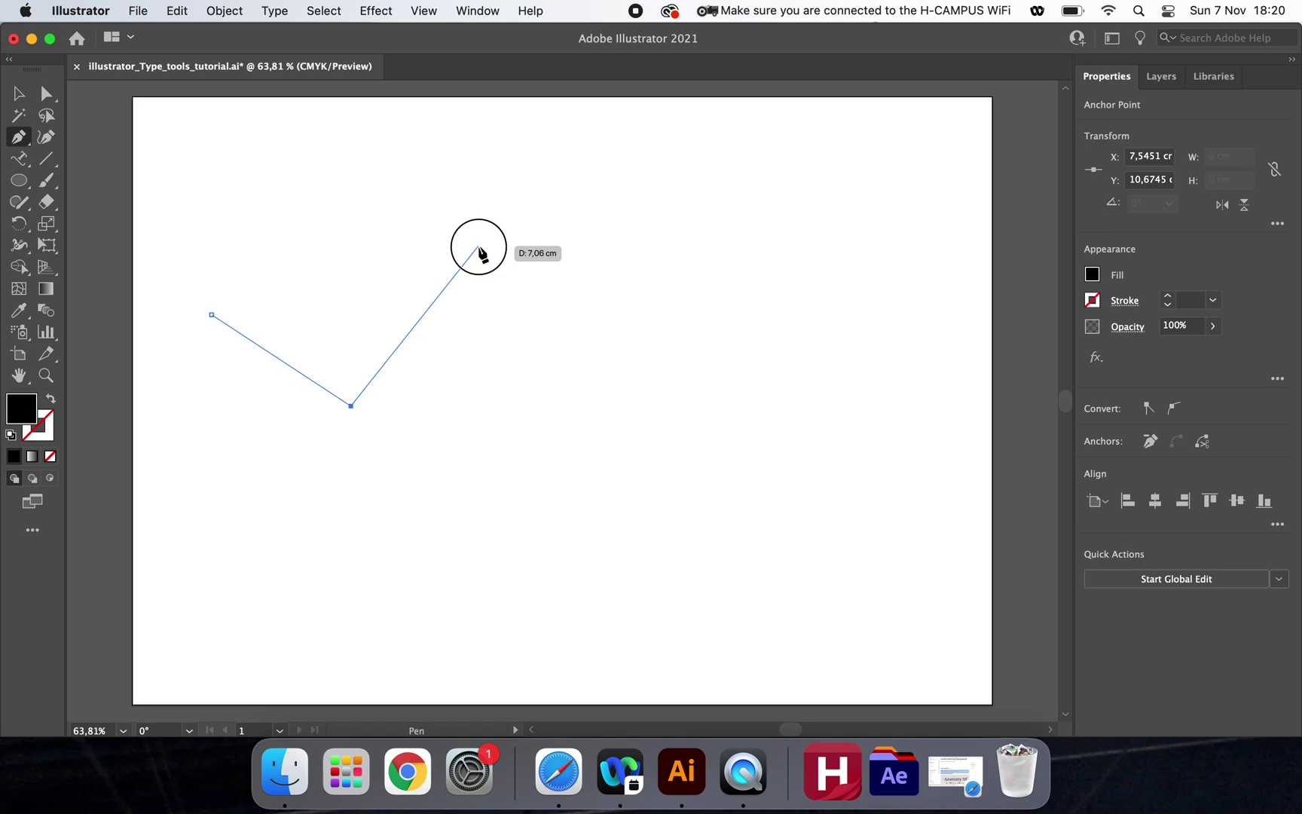
pyautogui.click(526, 360)
pyautogui.click(696, 314)
pyautogui.click(683, 389)
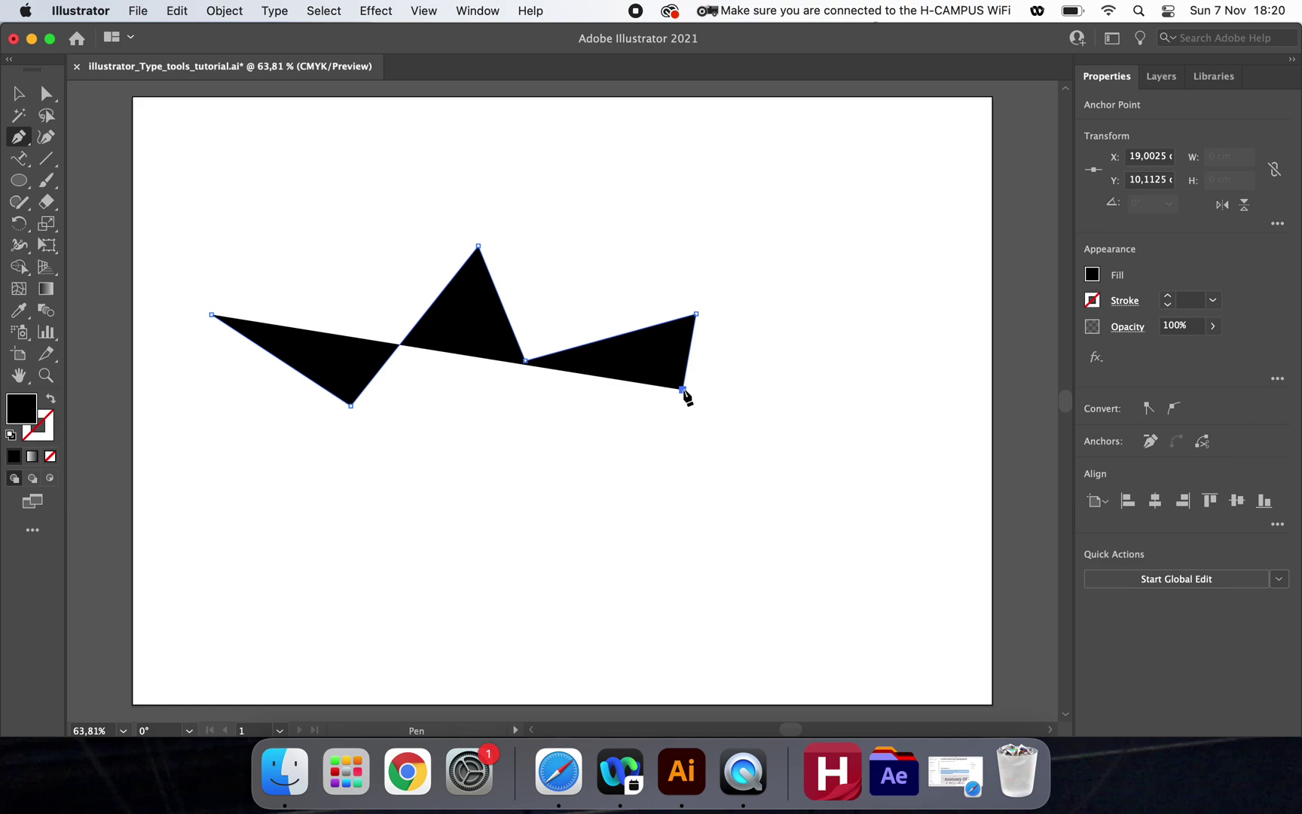
# Step: Swap the zigzag path's fill and stroke so it has a black stroke and no fill, leaving it deselected
pyautogui.click(18, 93)
pyautogui.click(224, 166)
pyautogui.click(307, 373)
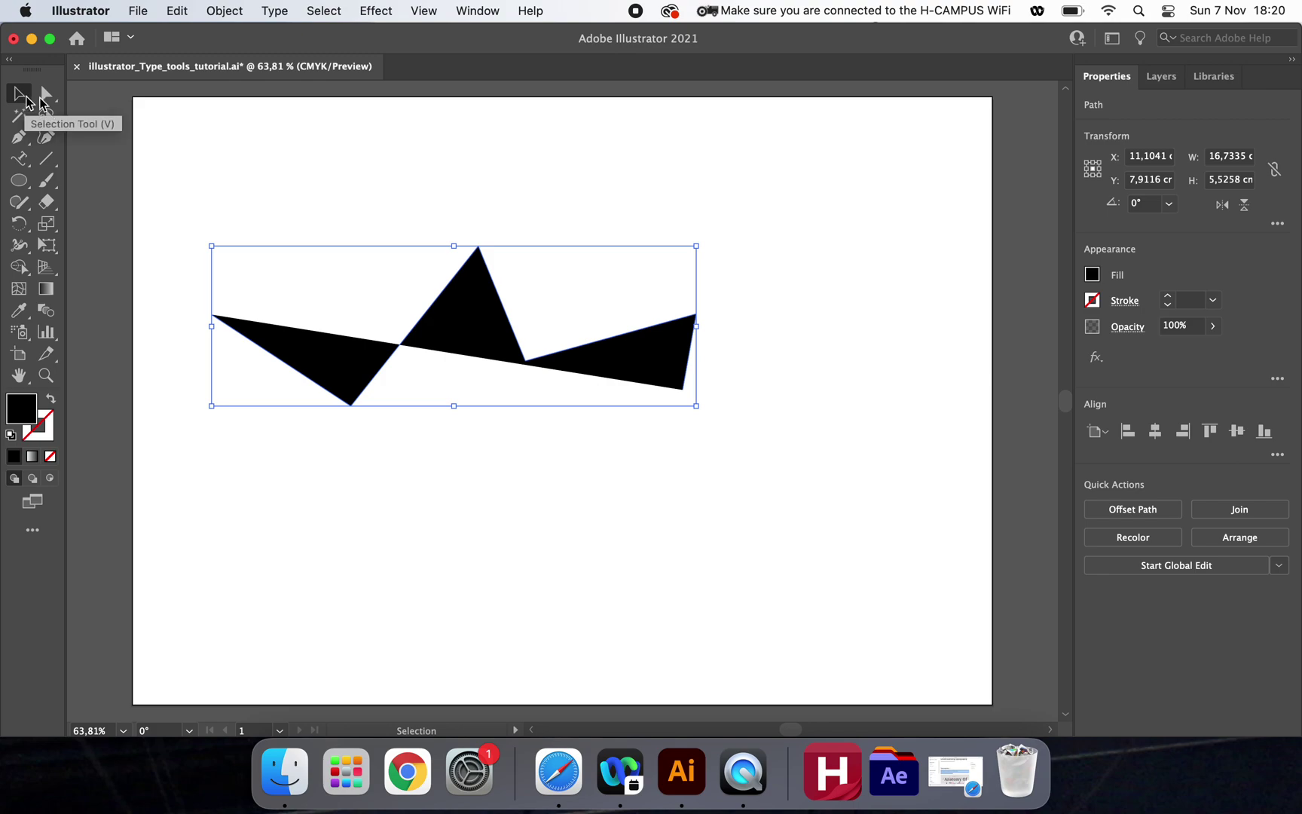
pyautogui.click(50, 403)
pyautogui.click(306, 533)
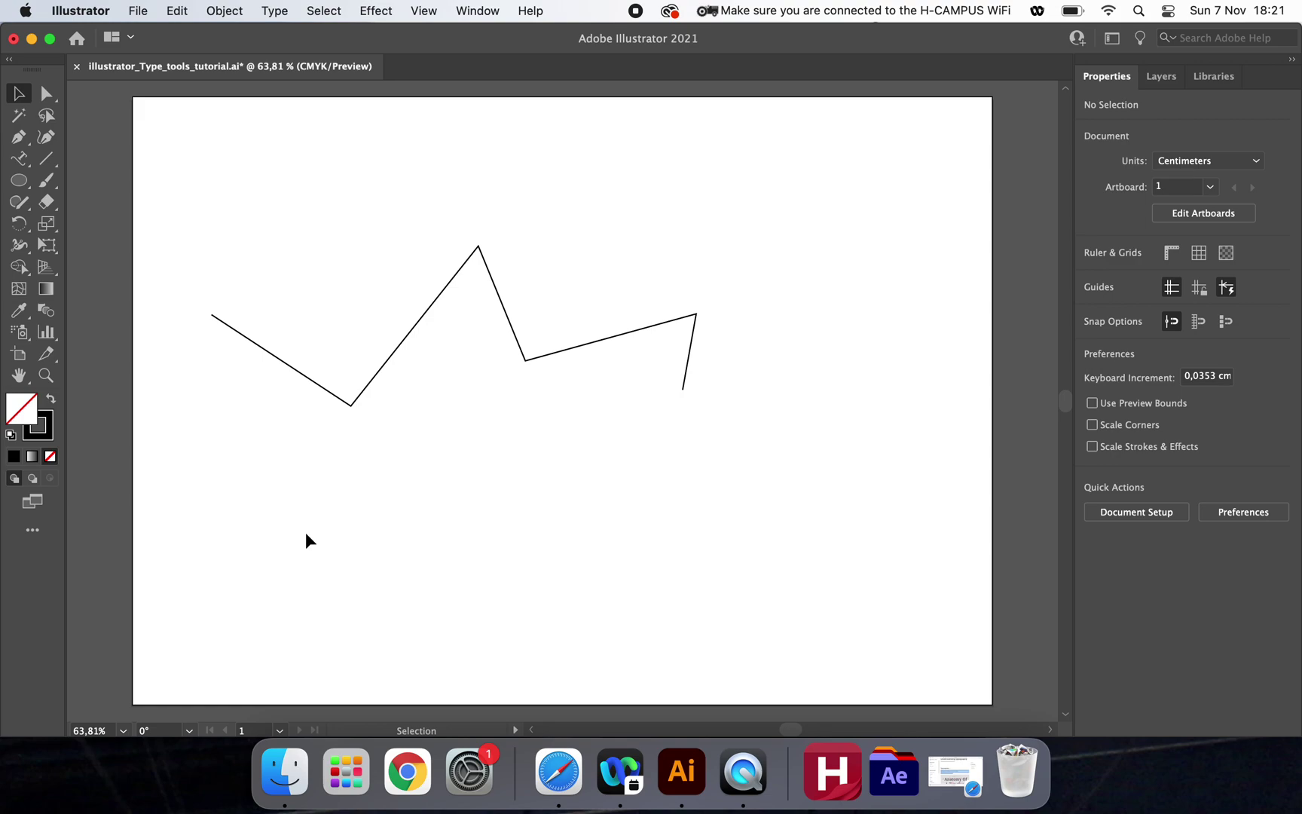
# Step: Draw an open, smoothly curved S-shaped path with four anchor points below the zigzag, about 14.8 cm wide and 3.3 cm high
pyautogui.click(19, 136)
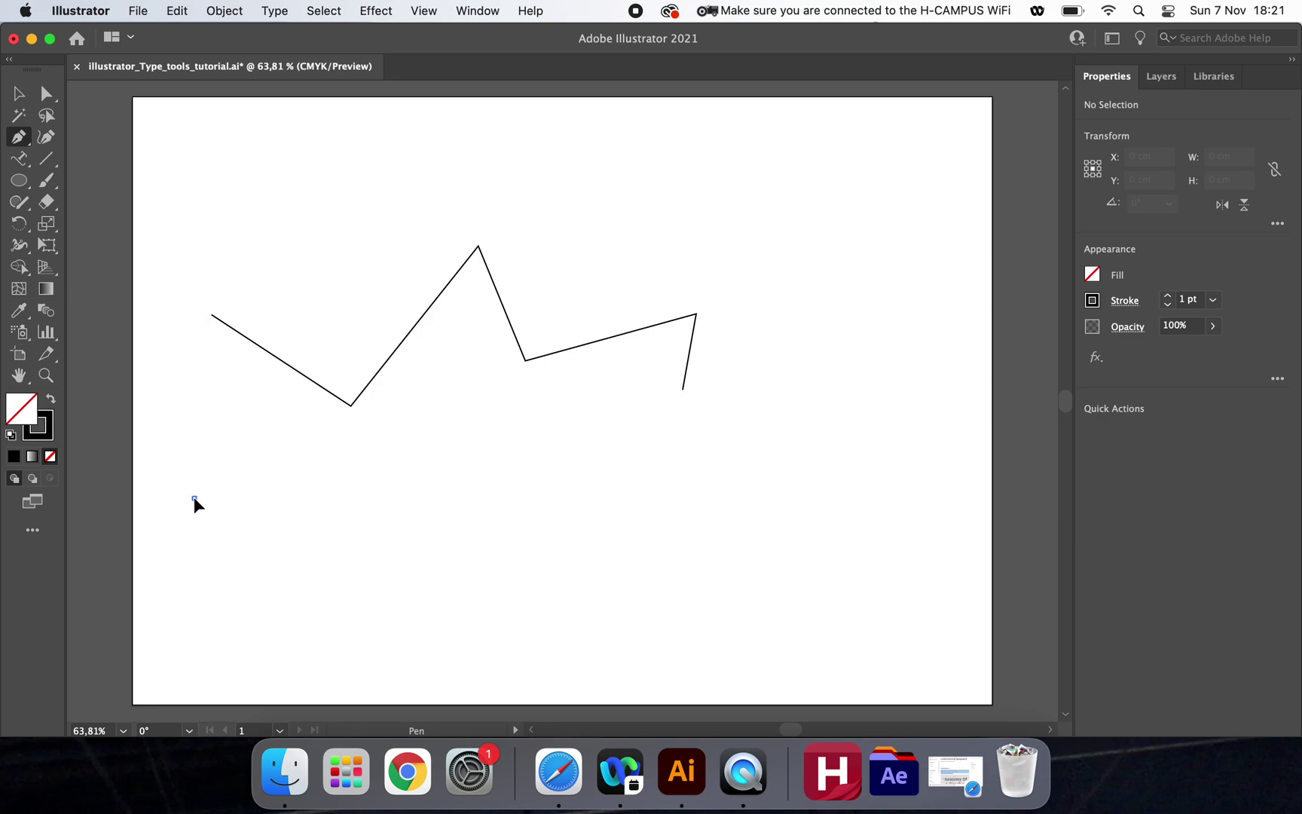
pyautogui.click(194, 498)
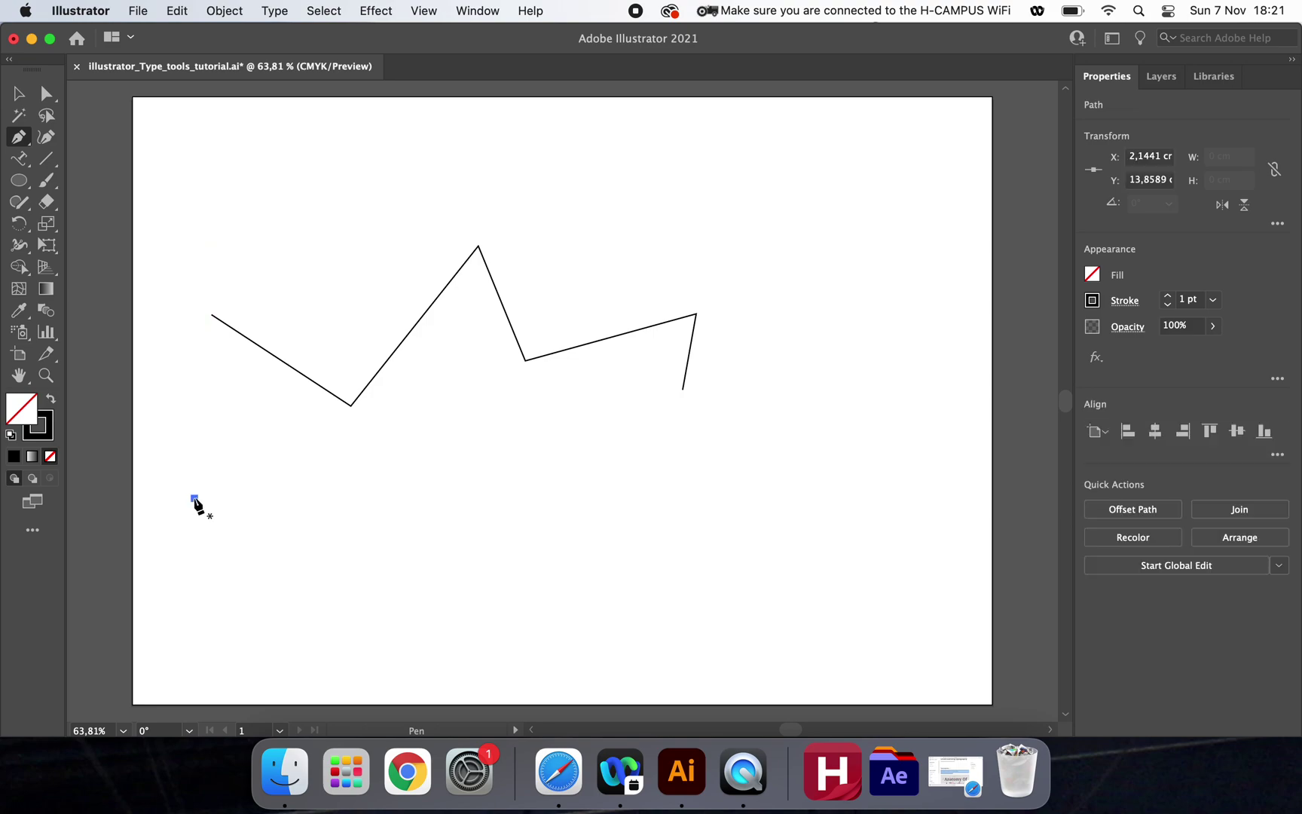
pyautogui.click(352, 579)
pyautogui.moveTo(352, 578); pyautogui.dragTo(361, 580)
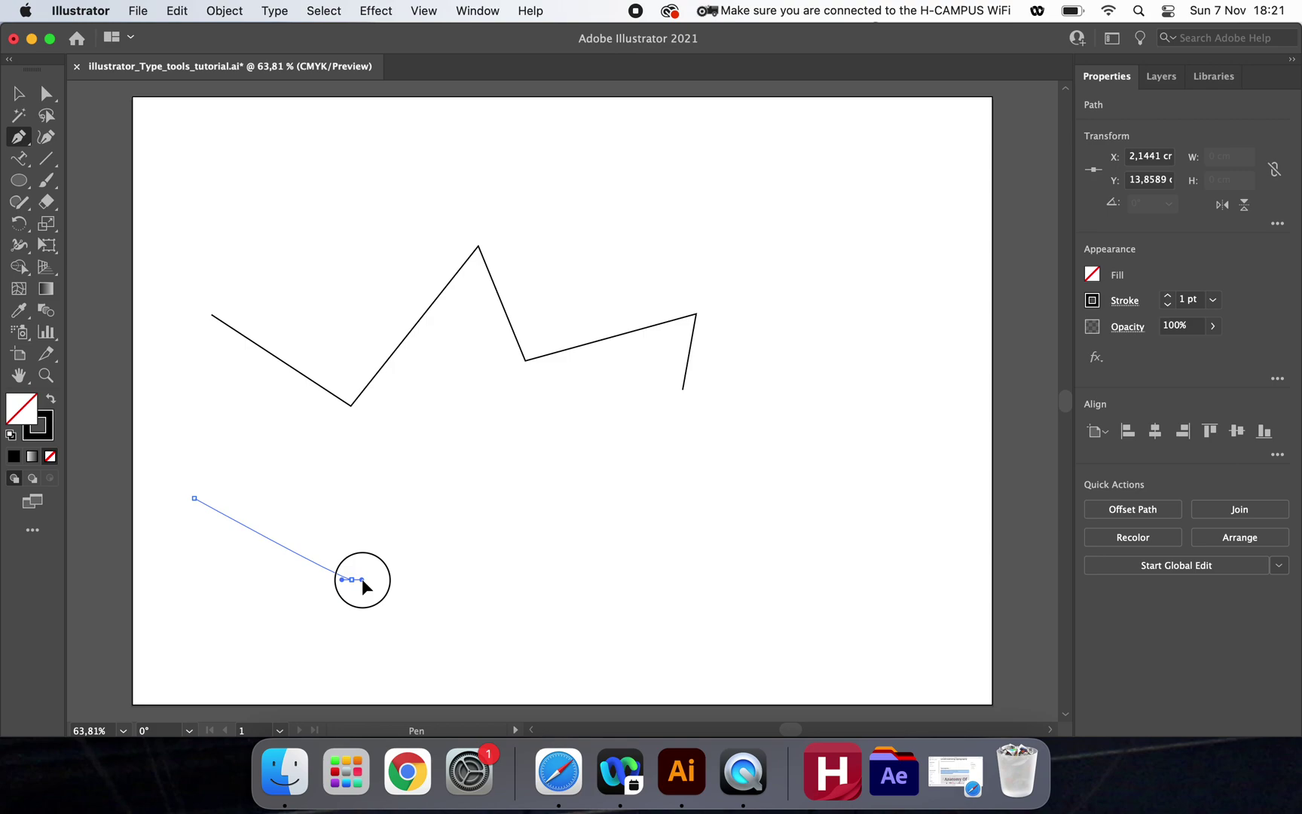
pyautogui.moveTo(363, 579); pyautogui.dragTo(461, 581)
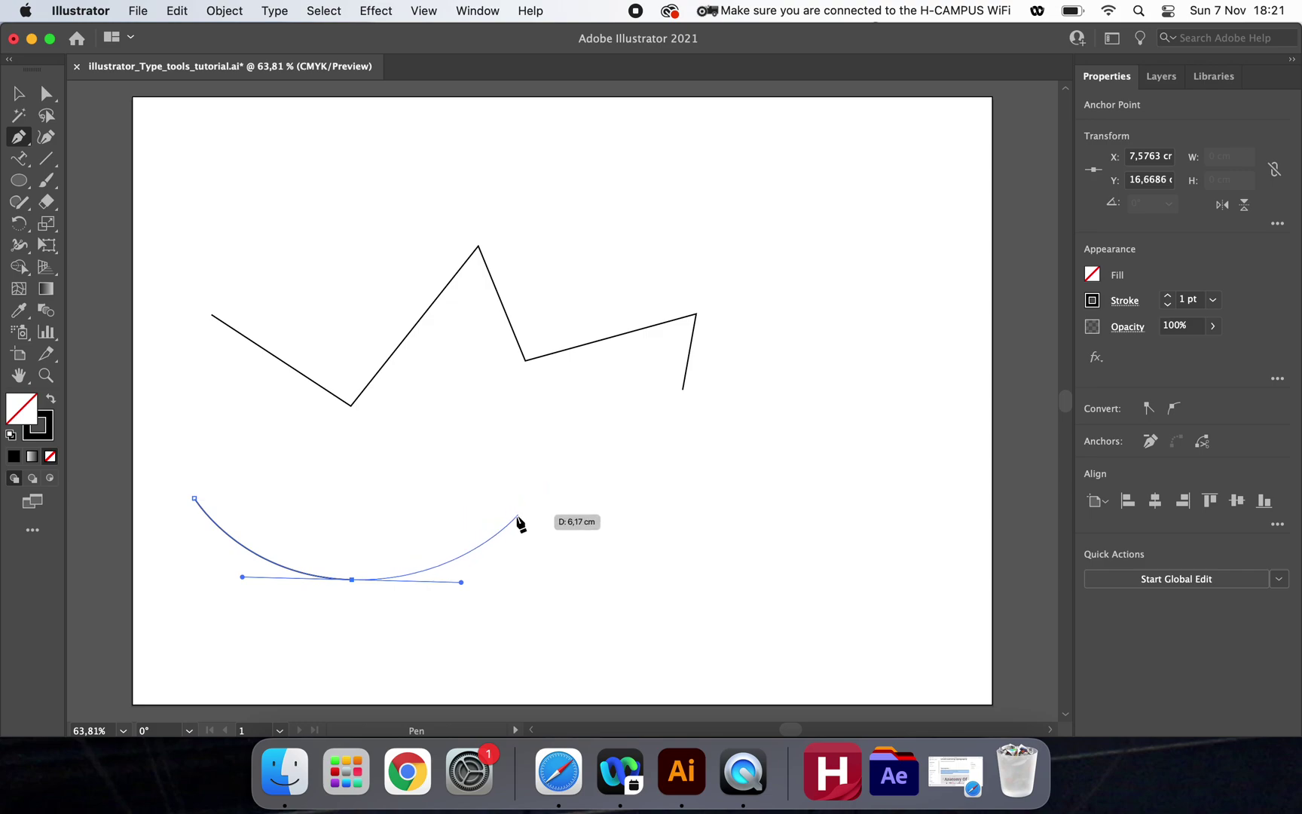
pyautogui.moveTo(497, 533); pyautogui.dragTo(563, 489)
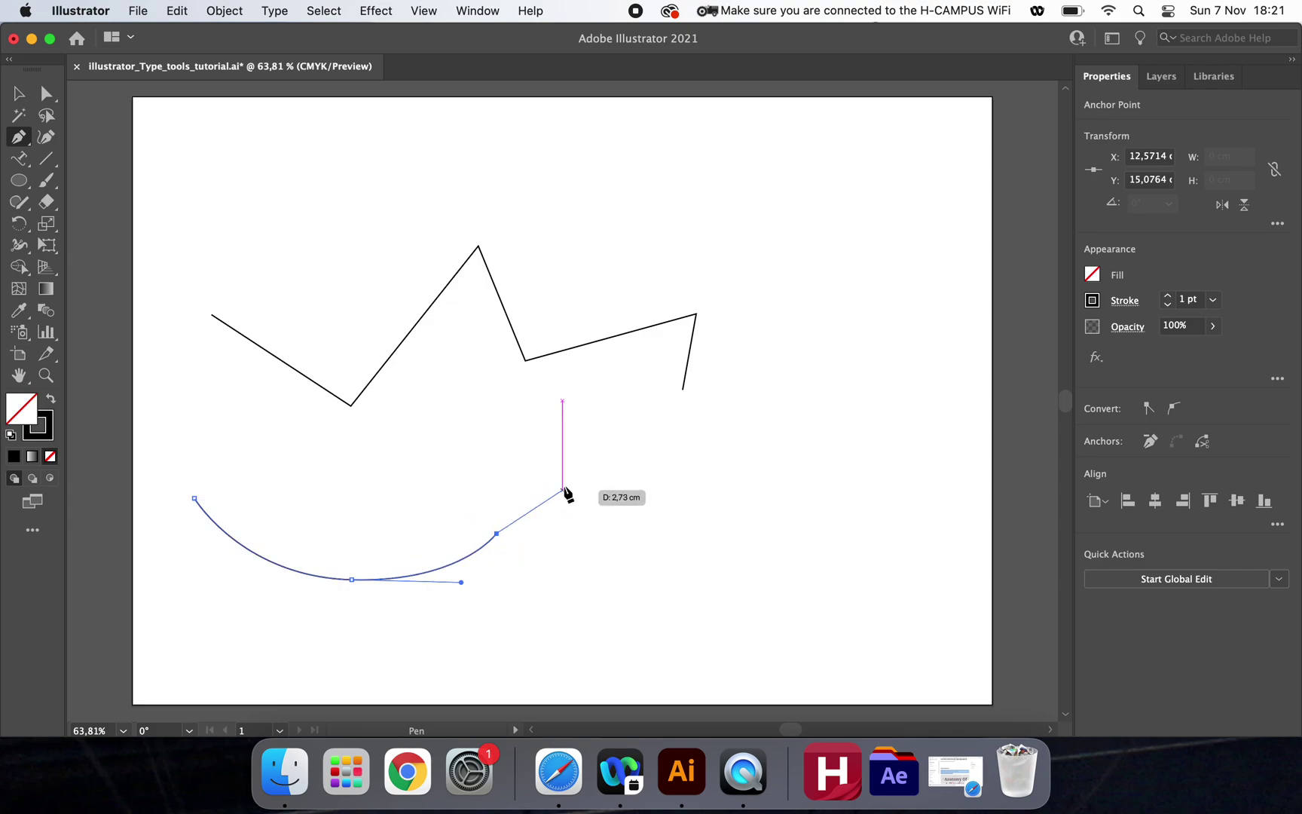
pyautogui.moveTo(622, 486); pyautogui.dragTo(707, 487)
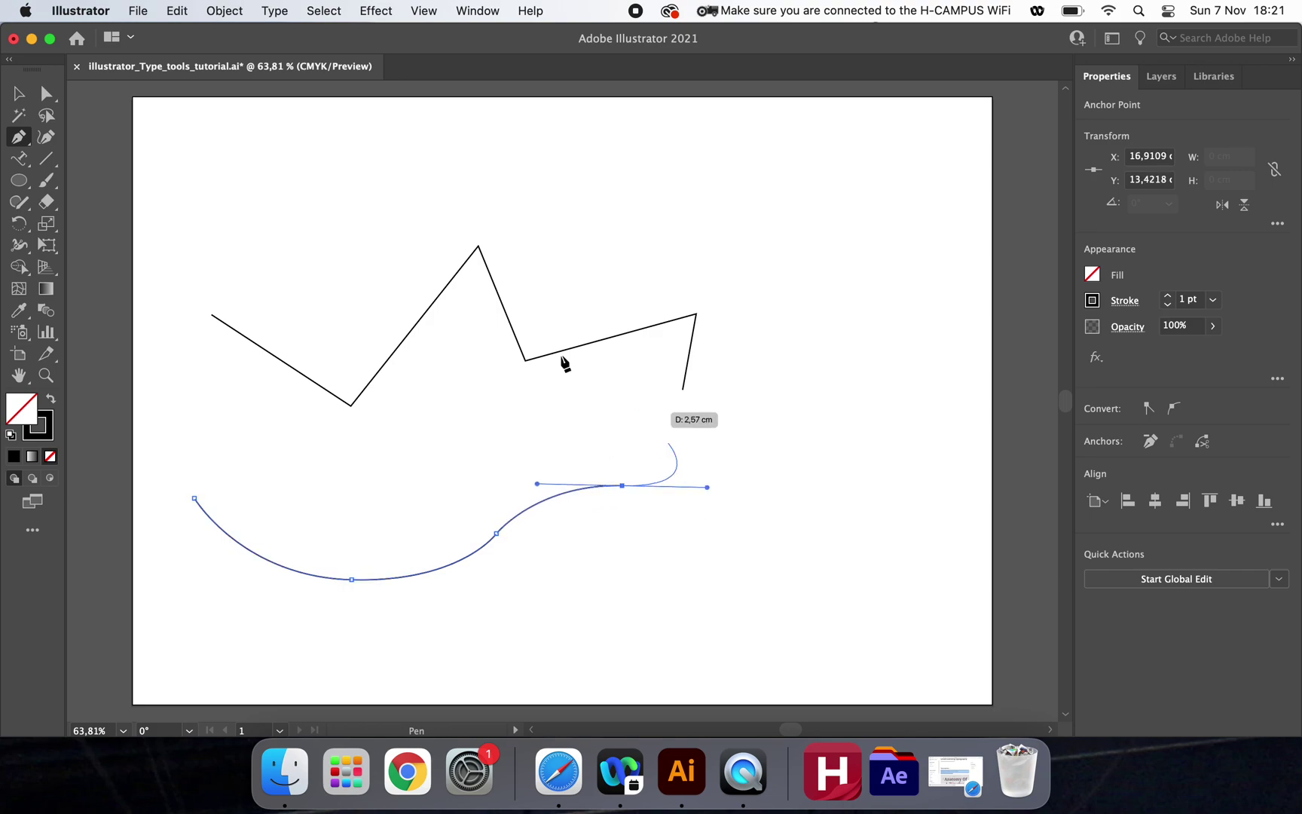
pyautogui.click(18, 94)
pyautogui.click(253, 143)
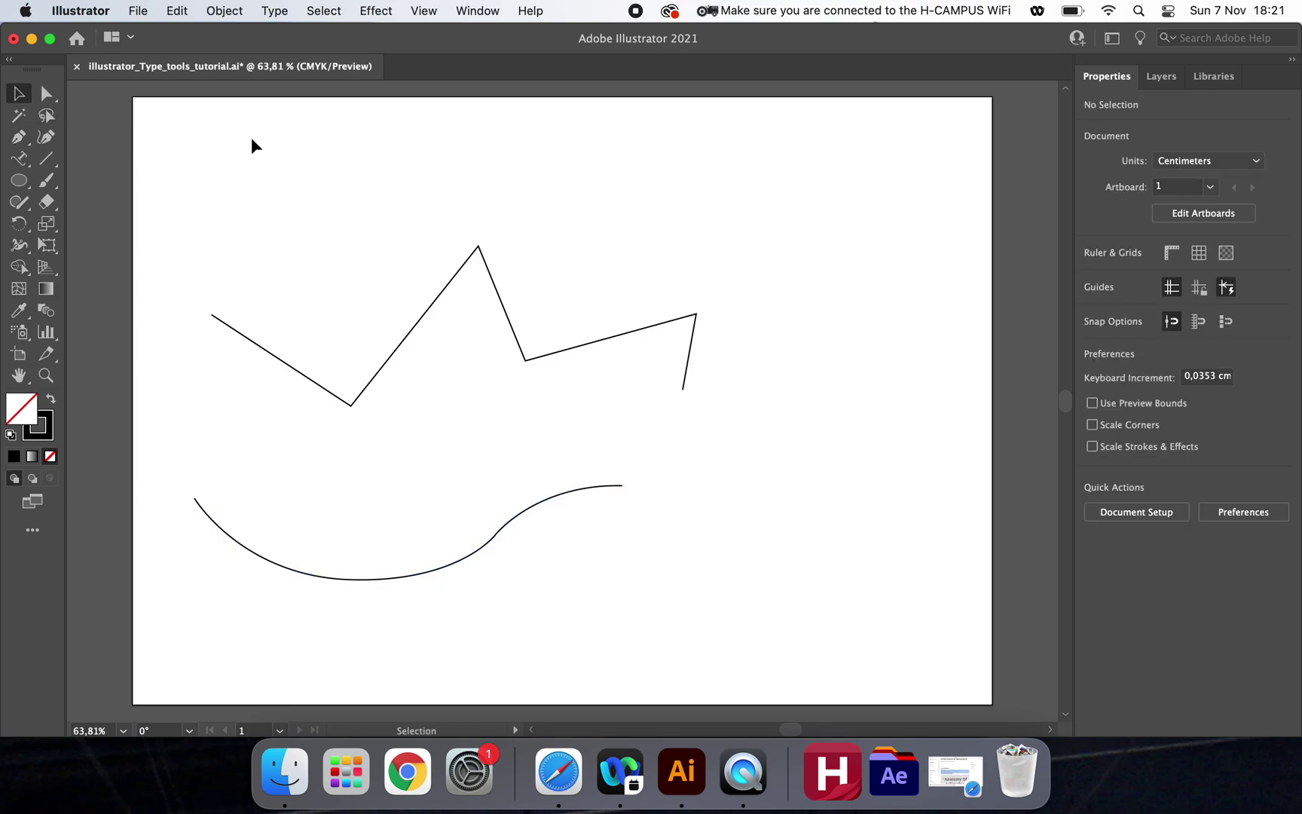
# Step: Turn the zigzag path into path type filled with placeholder text, starting near its left end
pyautogui.click(20, 159)
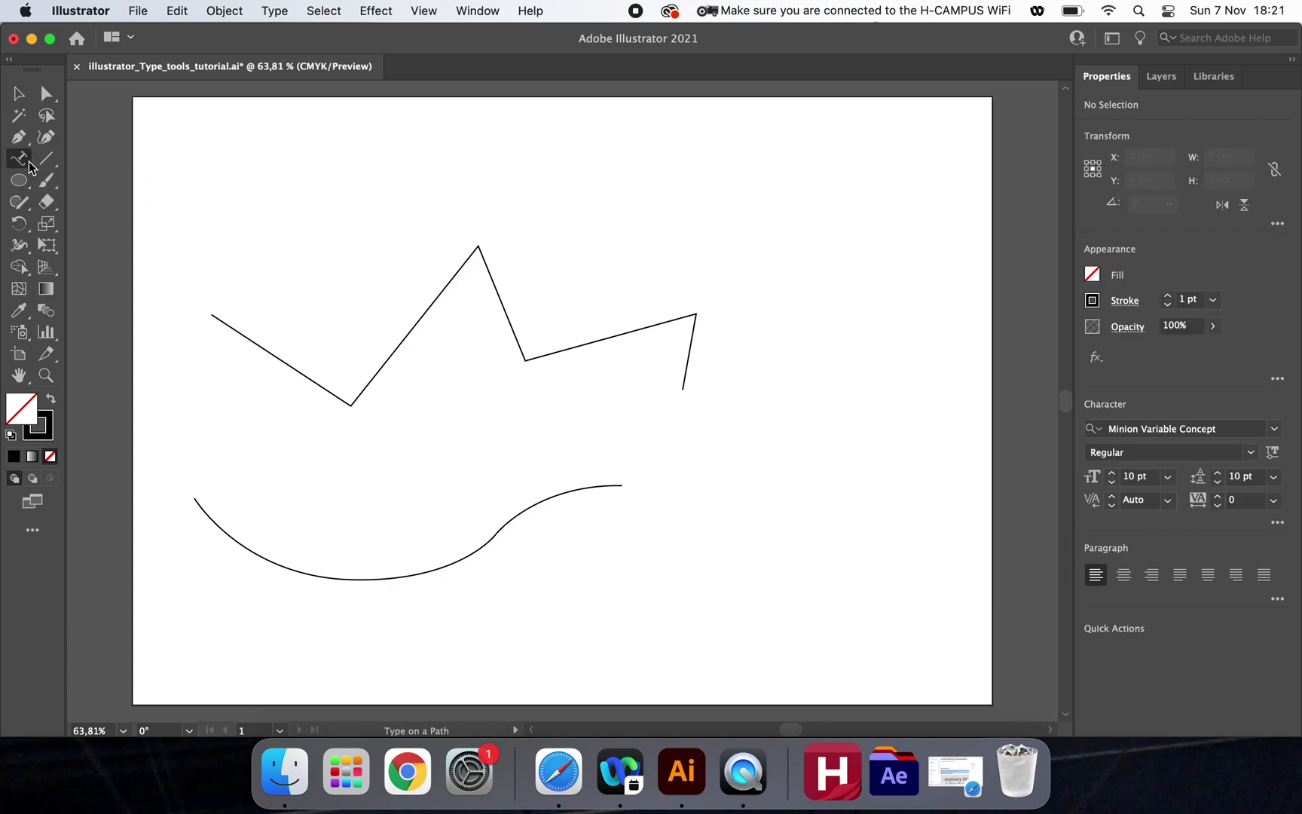
pyautogui.click(228, 323)
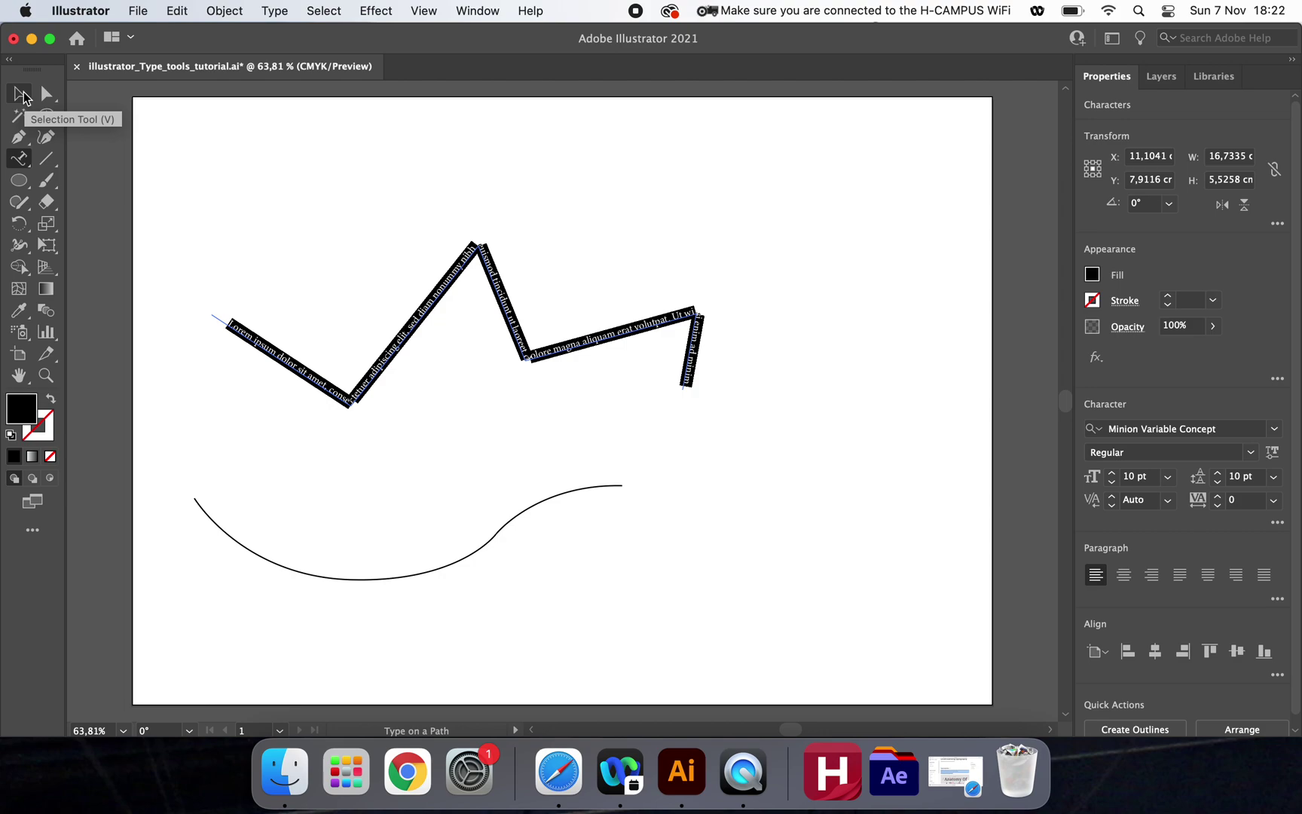
pyautogui.click(22, 95)
pyautogui.click(415, 133)
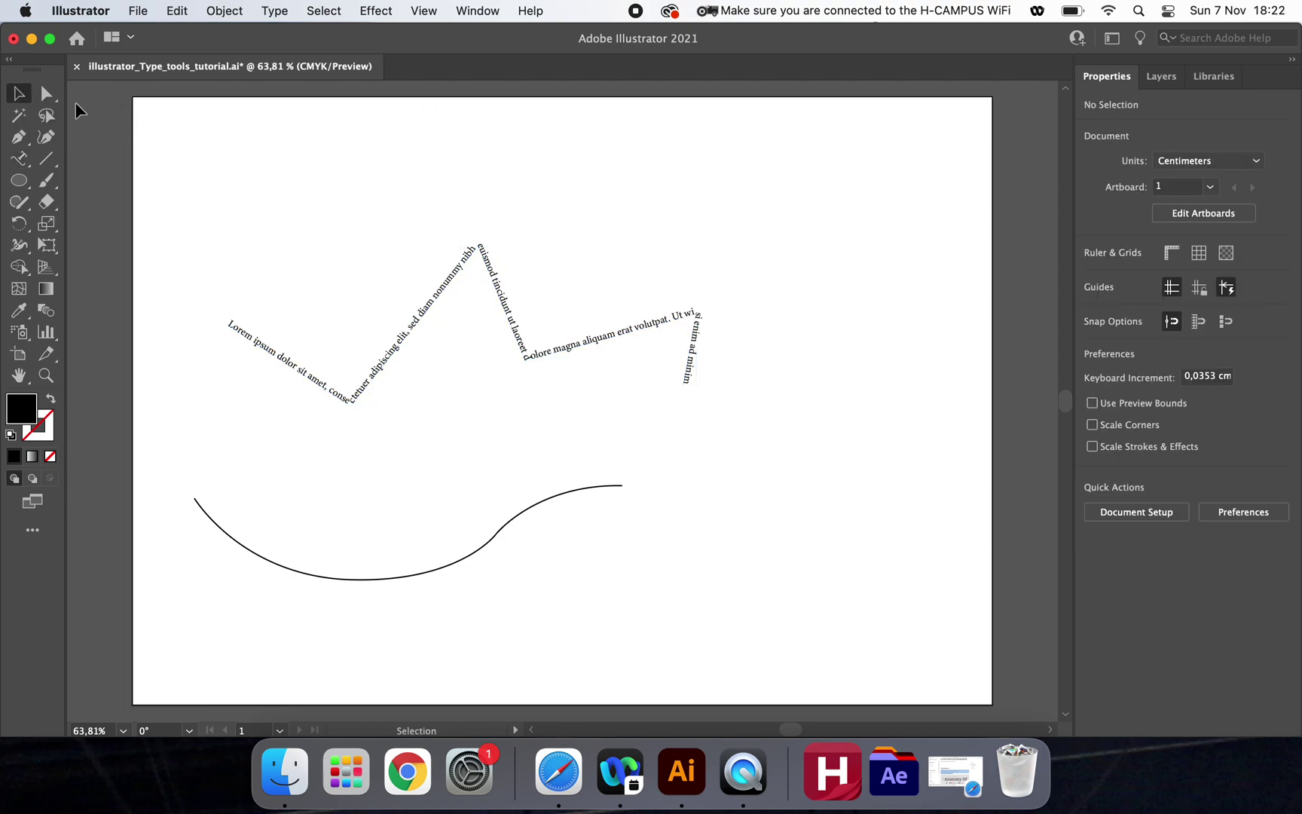
# Step: Delete all of the placeholder text along the zigzag path
pyautogui.click(18, 159)
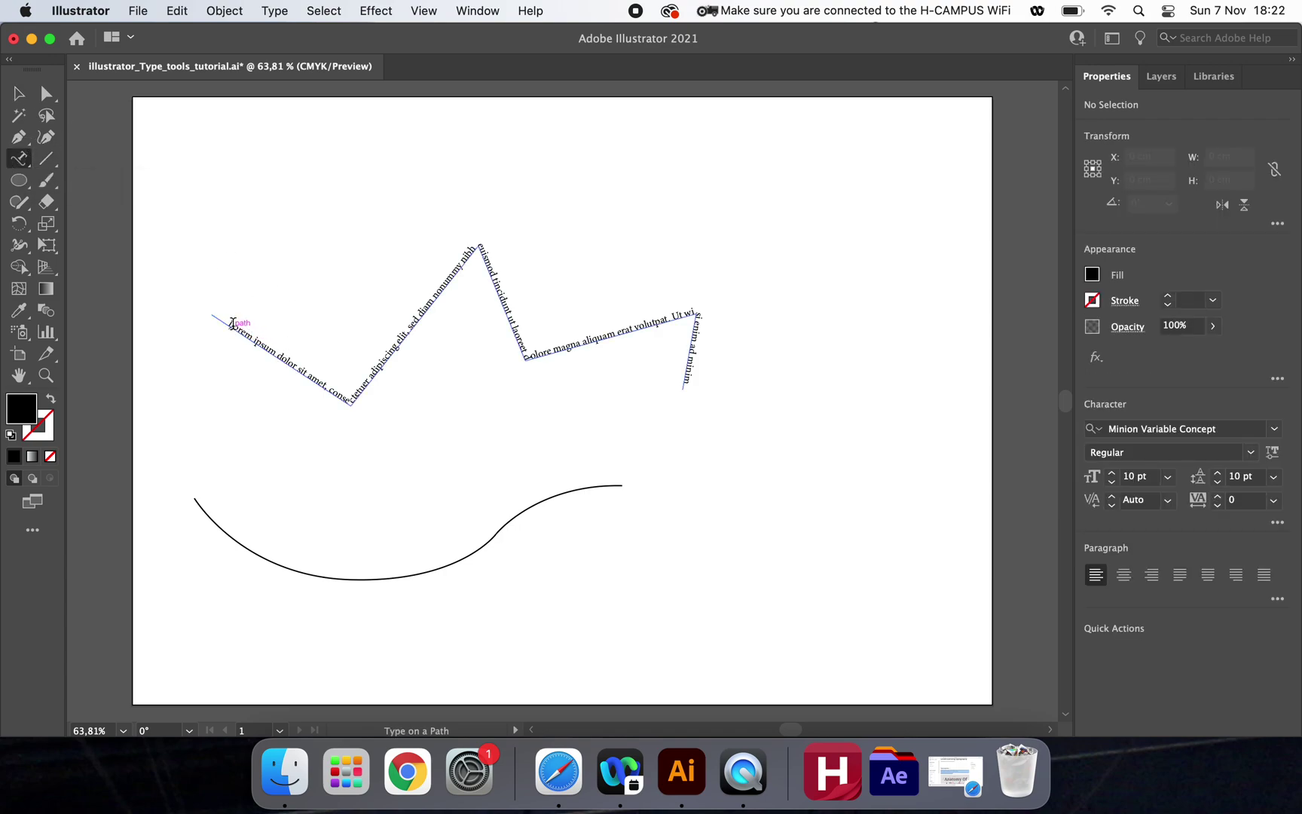
pyautogui.moveTo(225, 319); pyautogui.dragTo(689, 395)
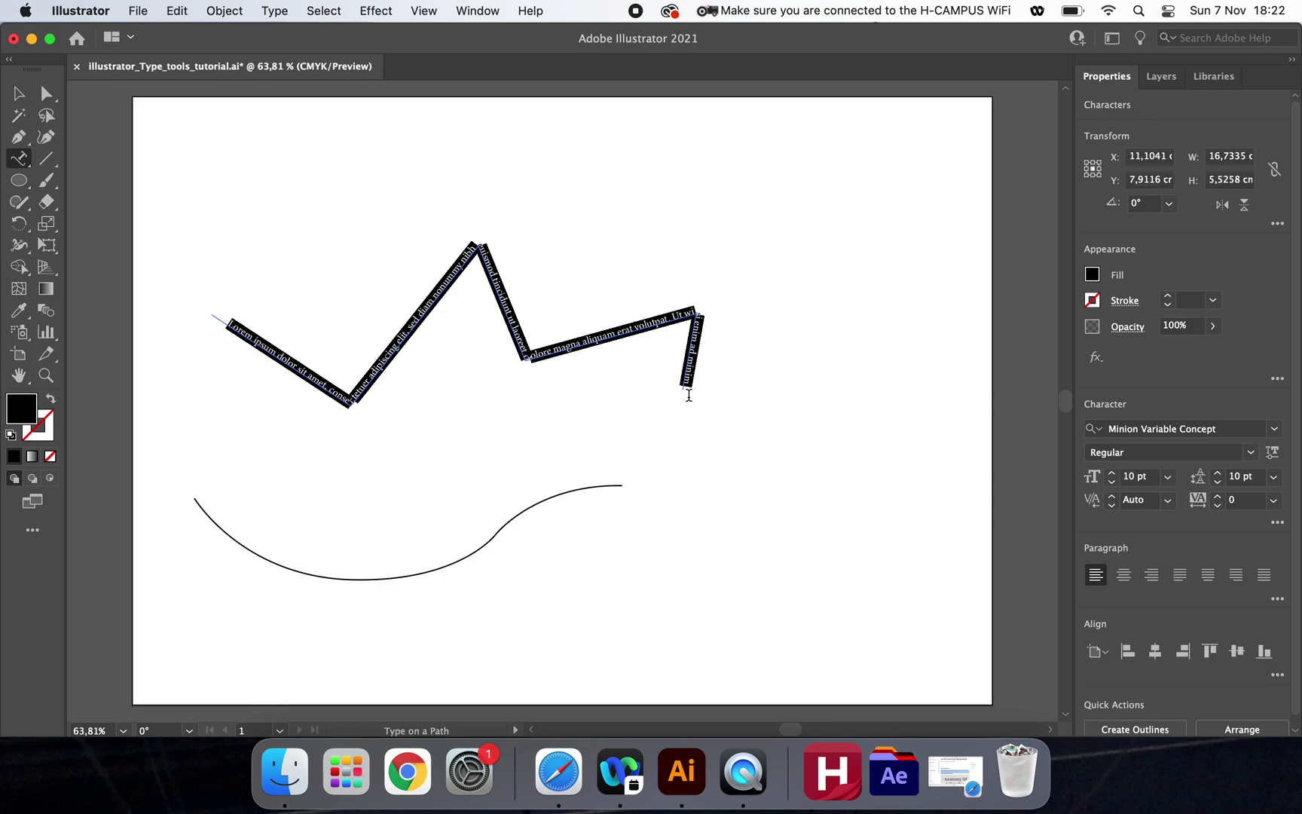
pyautogui.press('BackSpace')
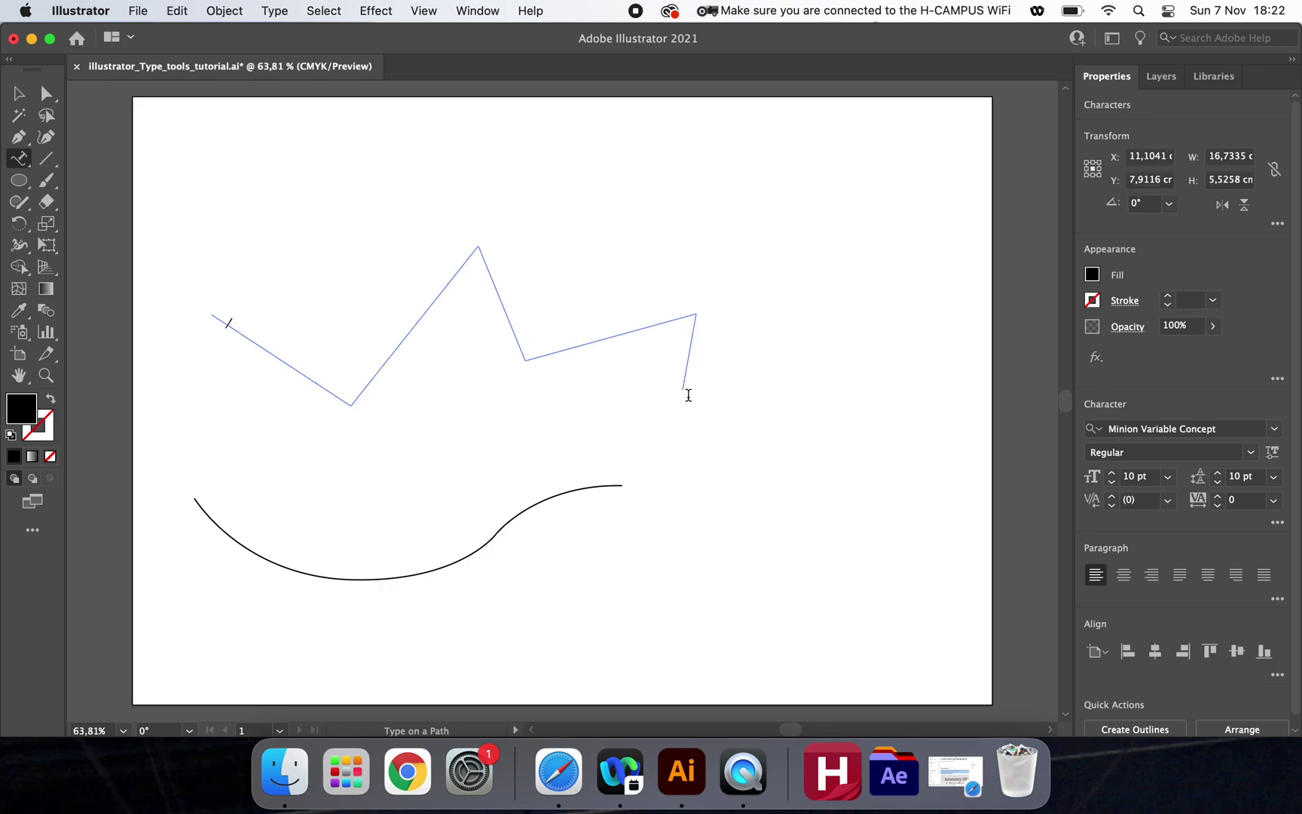
# Step: Copy the two introductory paragraphs under "Type properties" from the material.io page in Safari and paste them onto the zigzag path in Illustrator
pyautogui.click(954, 769)
pyautogui.moveTo(606, 425); pyautogui.dragTo(286, 348)
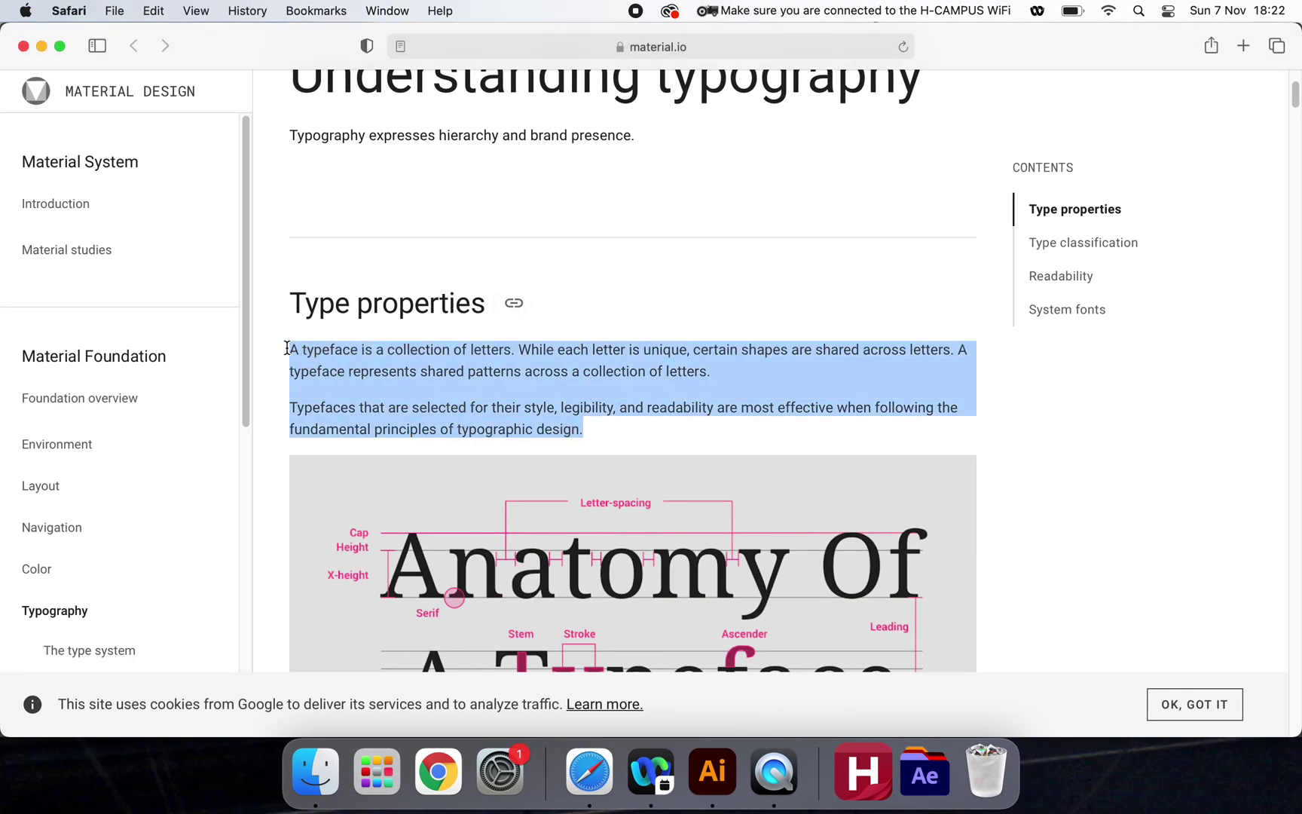
pyautogui.click(41, 46)
pyautogui.click(25, 160)
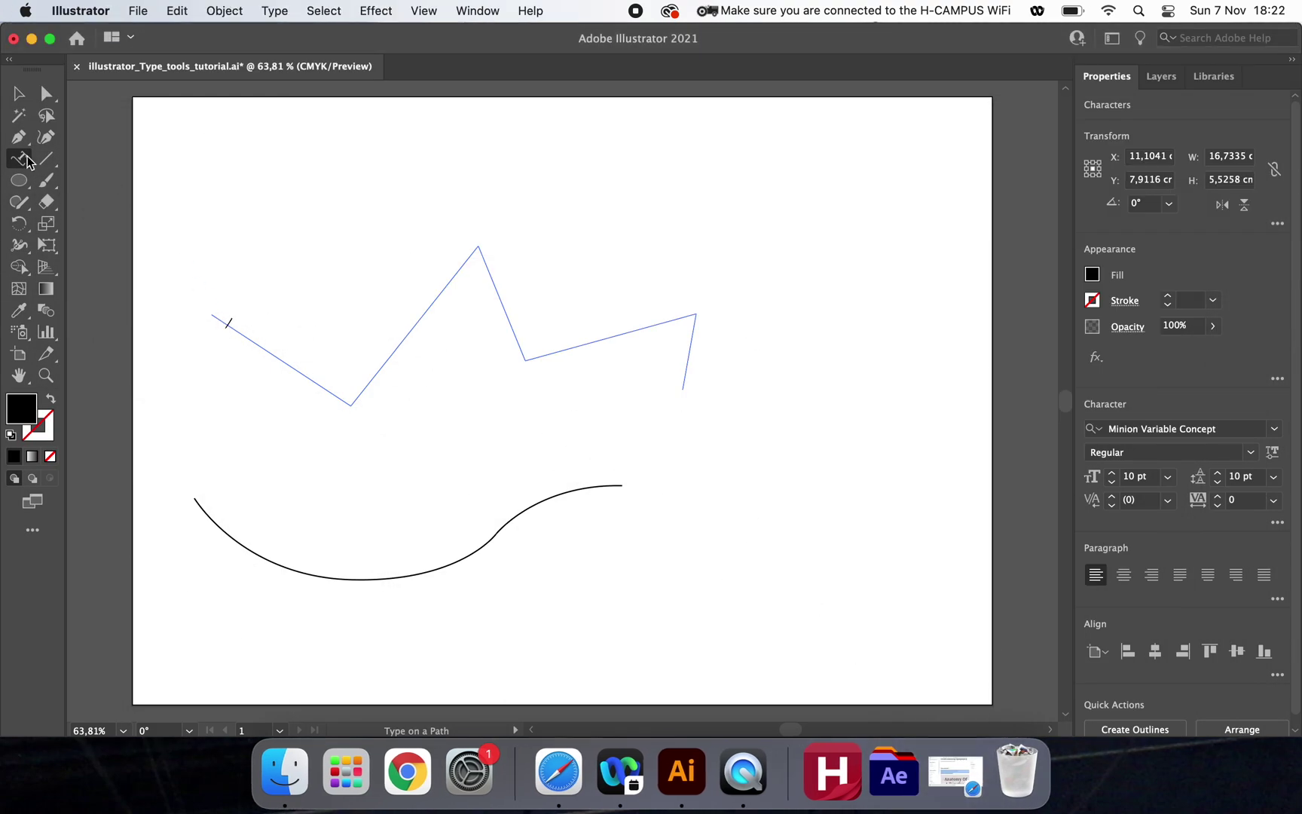
pyautogui.click(229, 323)
pyautogui.press('super+v')
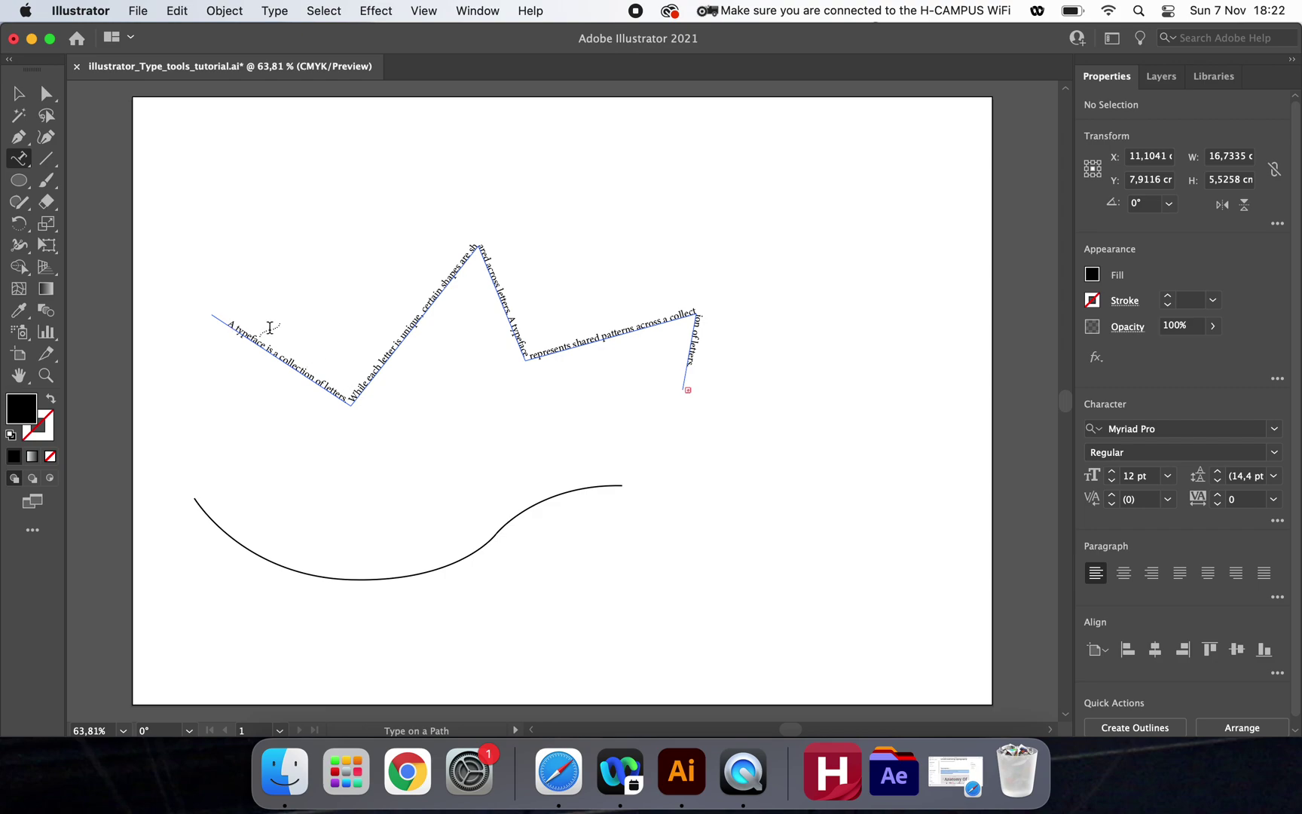
# Step: Replace the visible text on the zigzag path with random filler characters beginning "dbjdjdd djnvjfnvjfnvfdj cdjnvcfjvn"
pyautogui.moveTo(226, 325); pyautogui.dragTo(716, 371)
pyautogui.press('BackSpace')
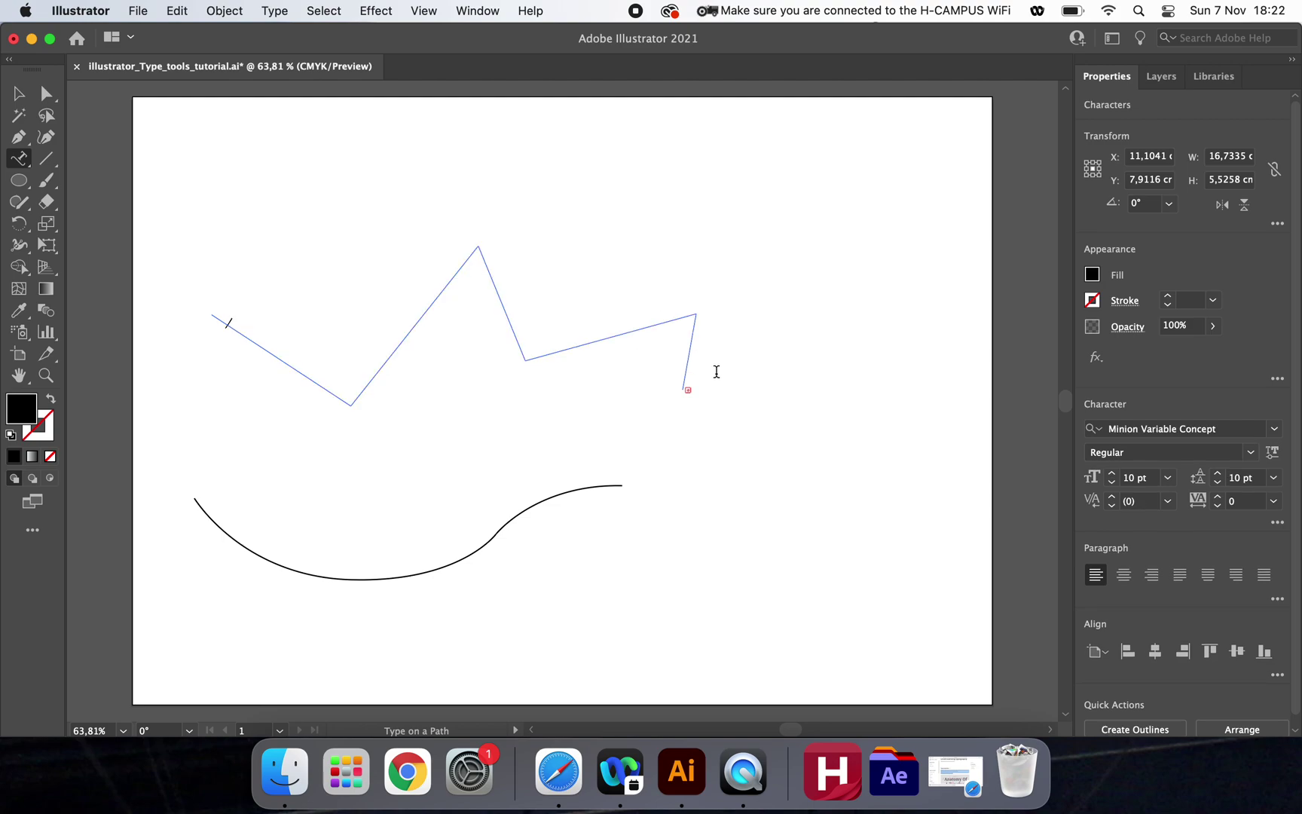
pyautogui.write('dbjdjdd')
pyautogui.write(' djnvjfnvjfnvfdj d')
pyautogui.write('djnvcfjvn vjfvnfjvnfvnjvfjnvjfnvjfvnfj')
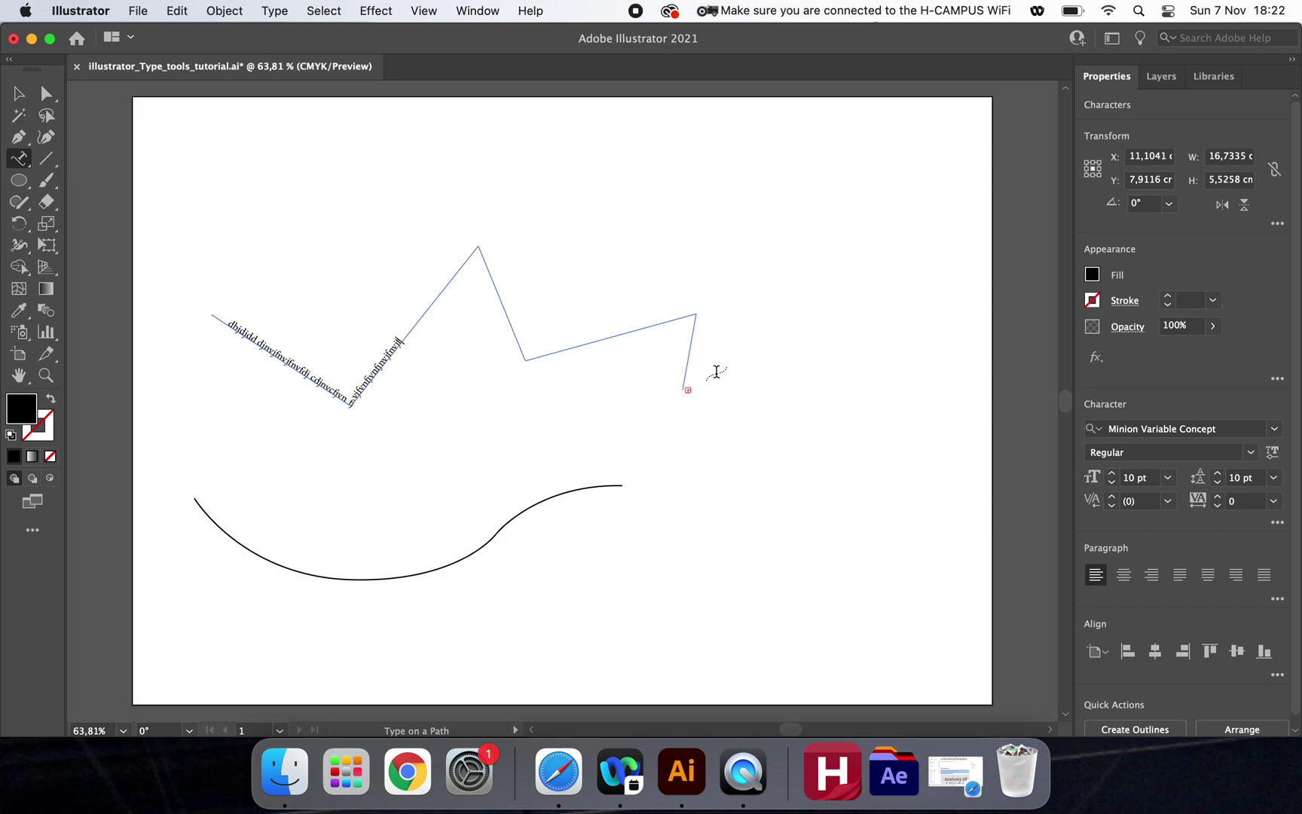
pyautogui.write('jvnj')
# Step: Format the filler text on the zigzag path as Arial Black Regular at 36 pt, then deselect it
pyautogui.moveTo(227, 324); pyautogui.dragTo(485, 267)
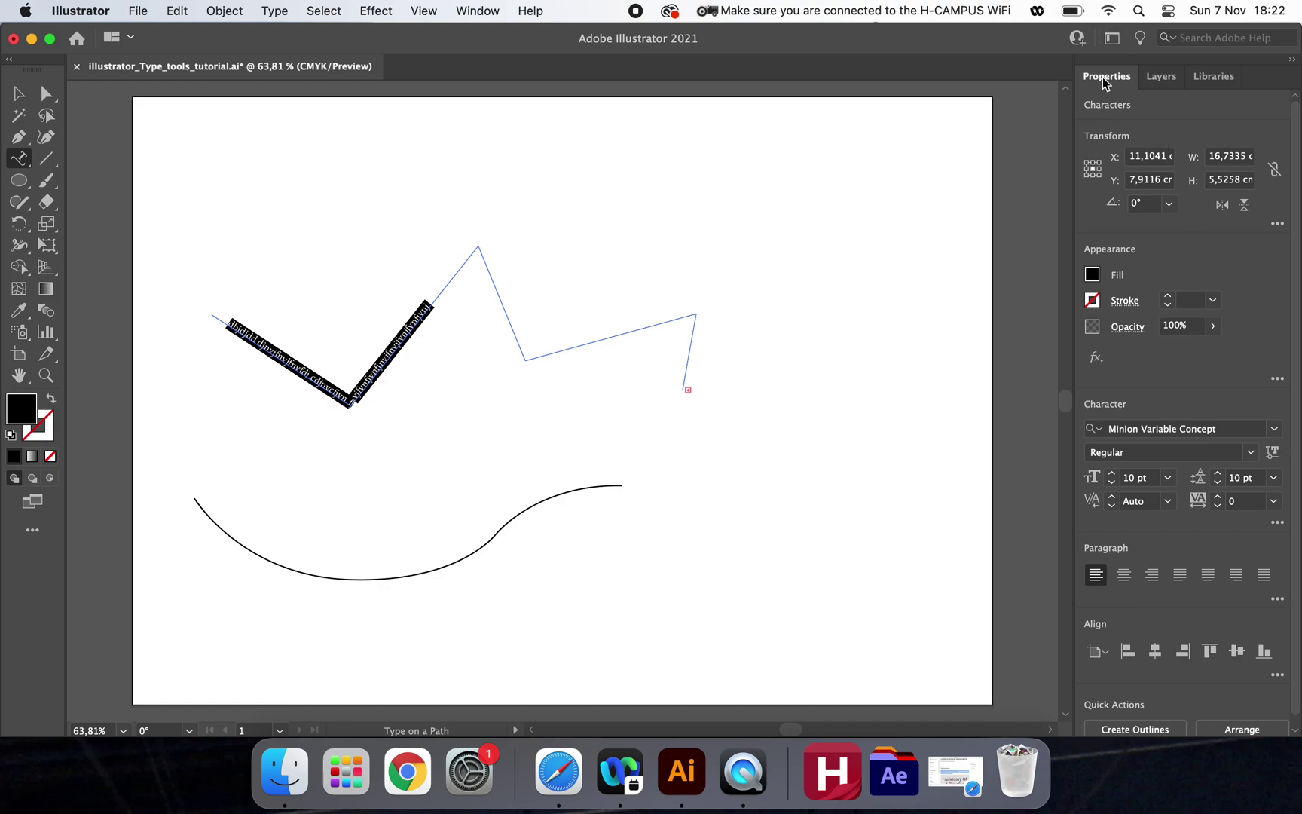
pyautogui.click(1275, 434)
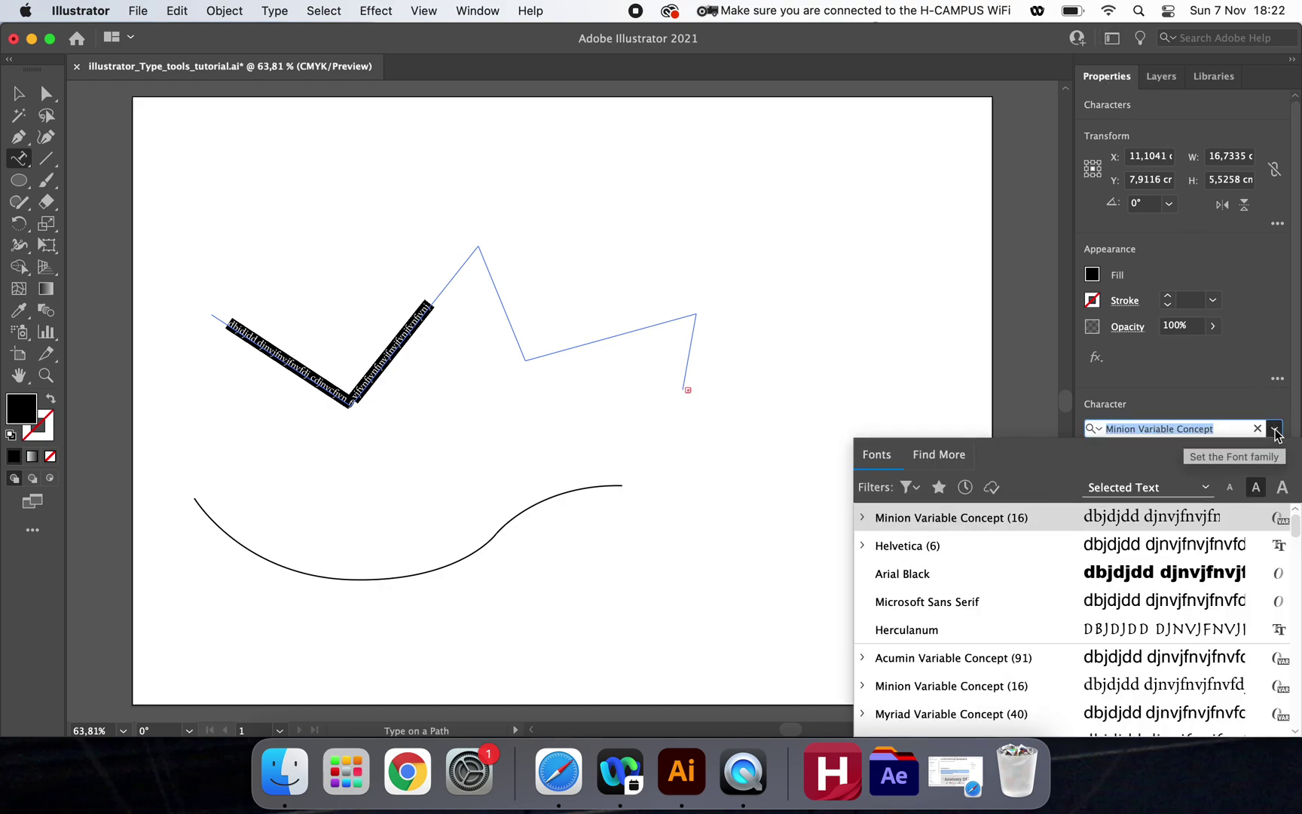
pyautogui.click(963, 576)
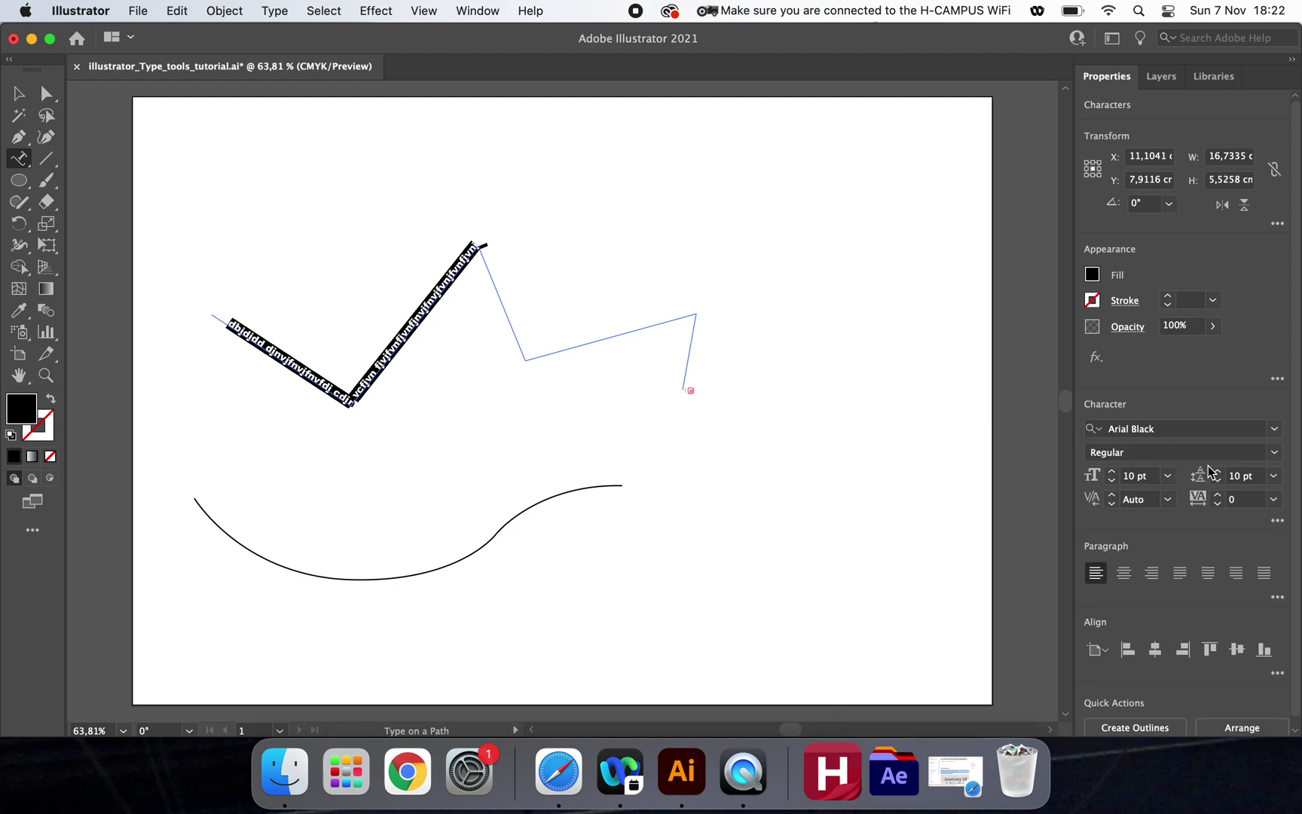
pyautogui.click(1275, 453)
pyautogui.click(1275, 453)
pyautogui.click(1274, 453)
pyautogui.click(1167, 475)
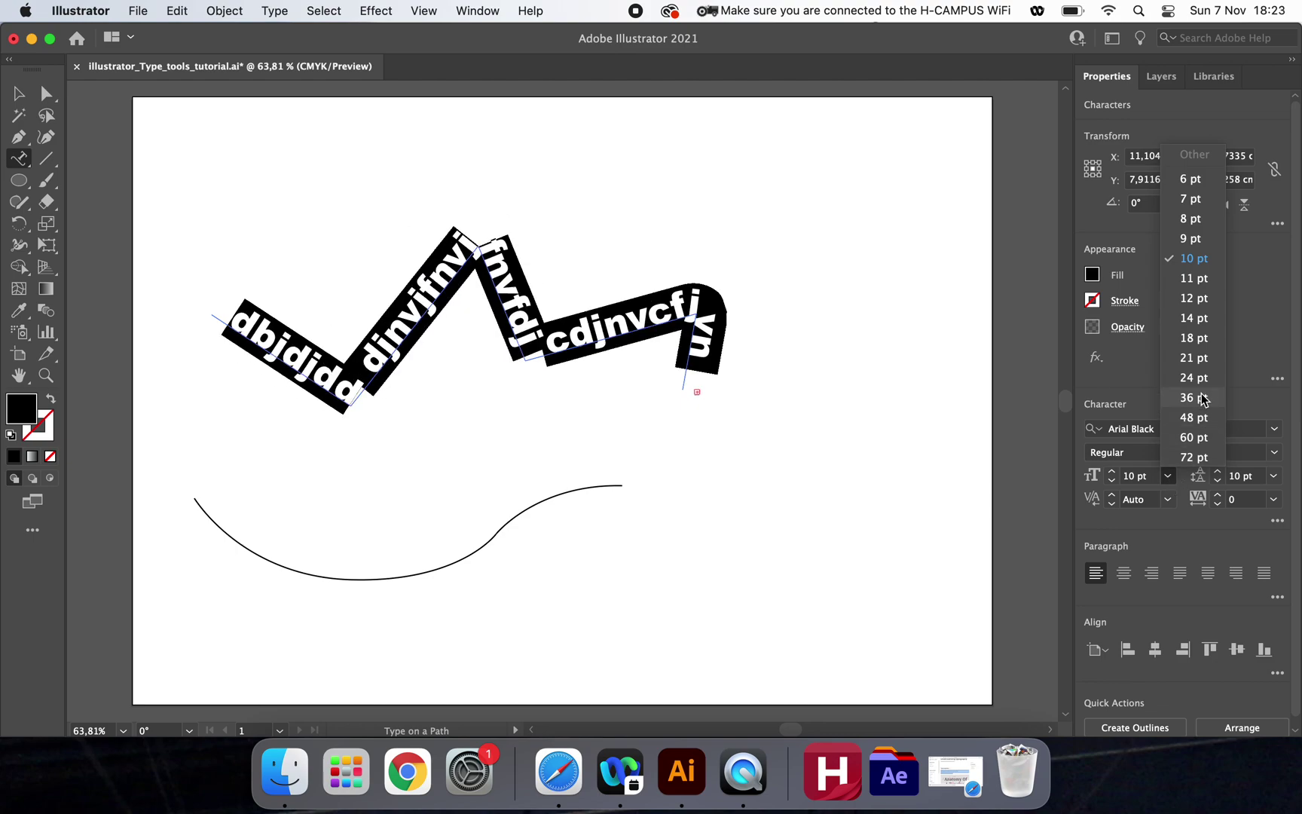
pyautogui.click(1201, 392)
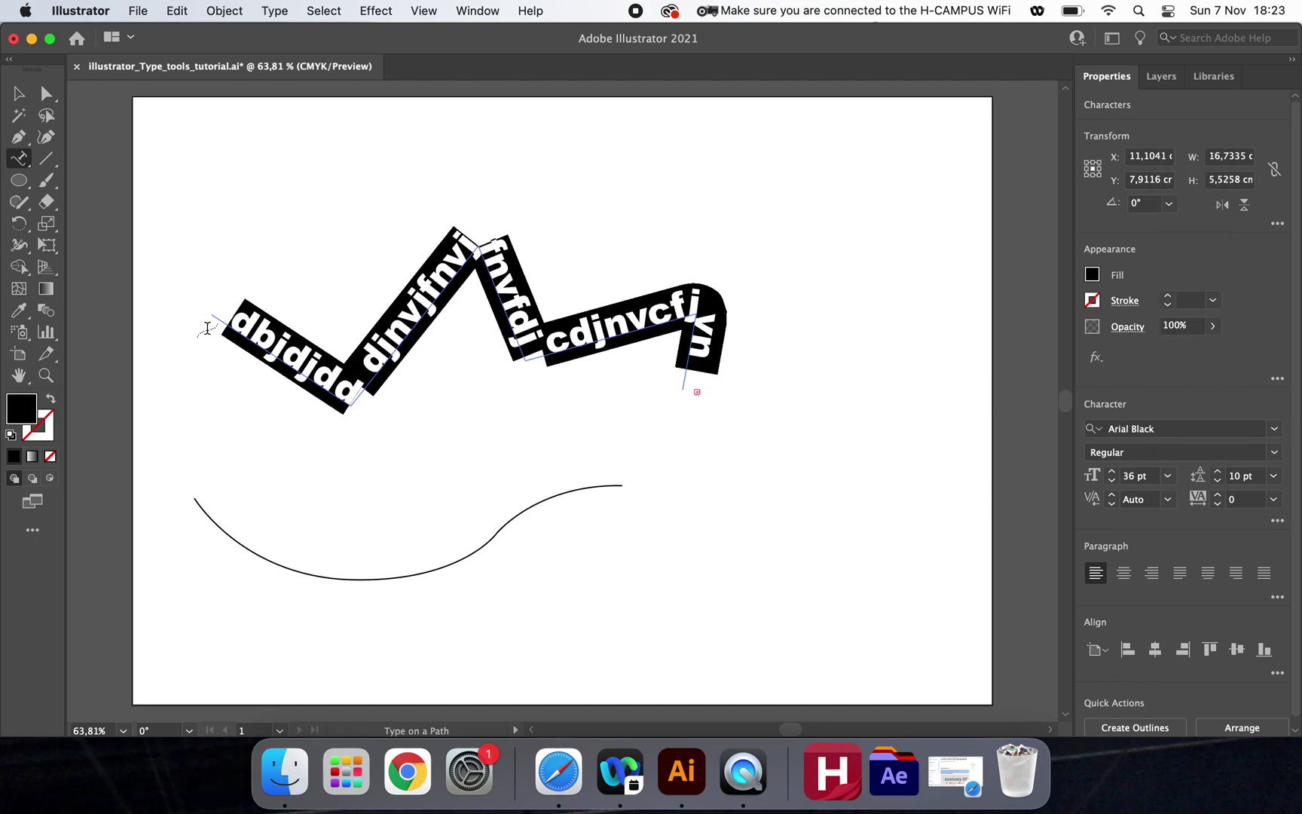
pyautogui.click(19, 93)
pyautogui.click(237, 128)
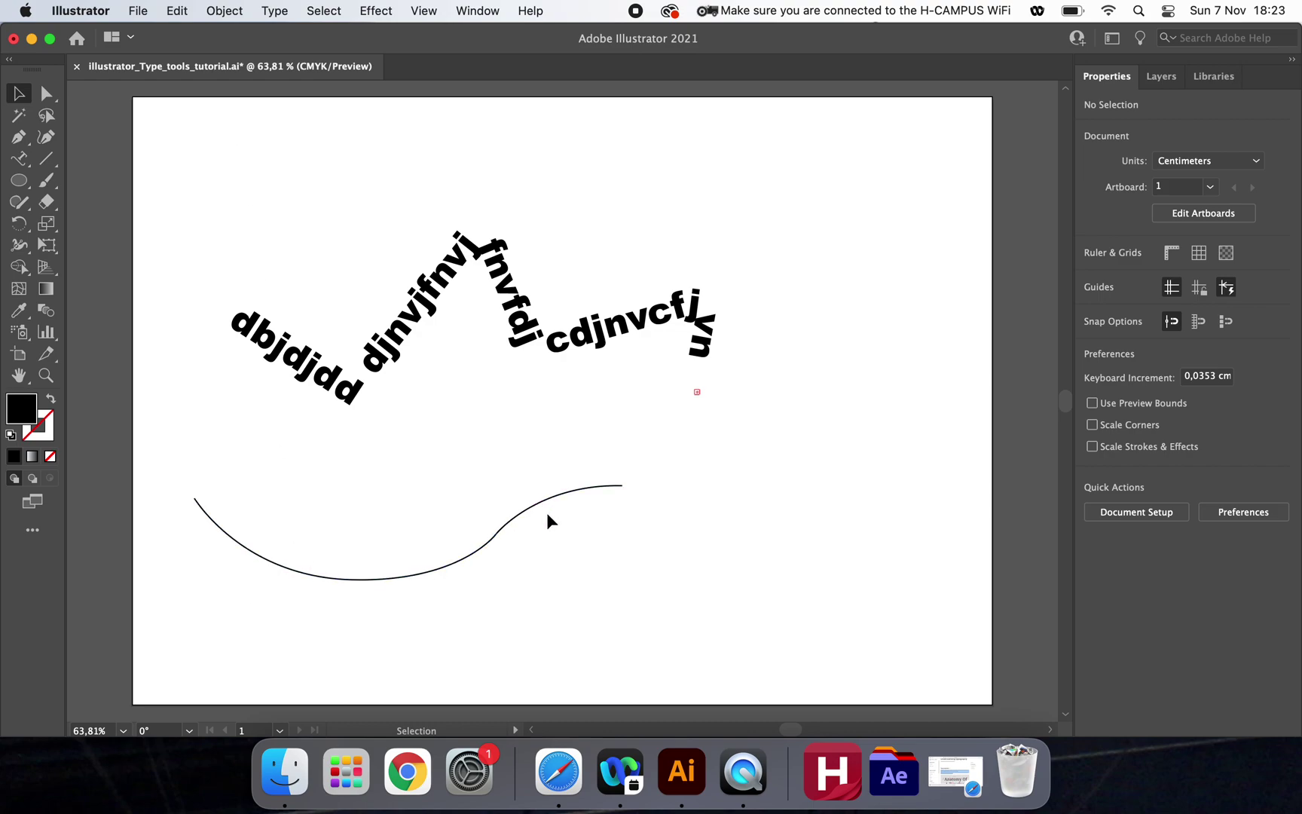
# Step: Add placeholder text along the curved lower path with the Type on a Path tool and deselect it
pyautogui.click(18, 160)
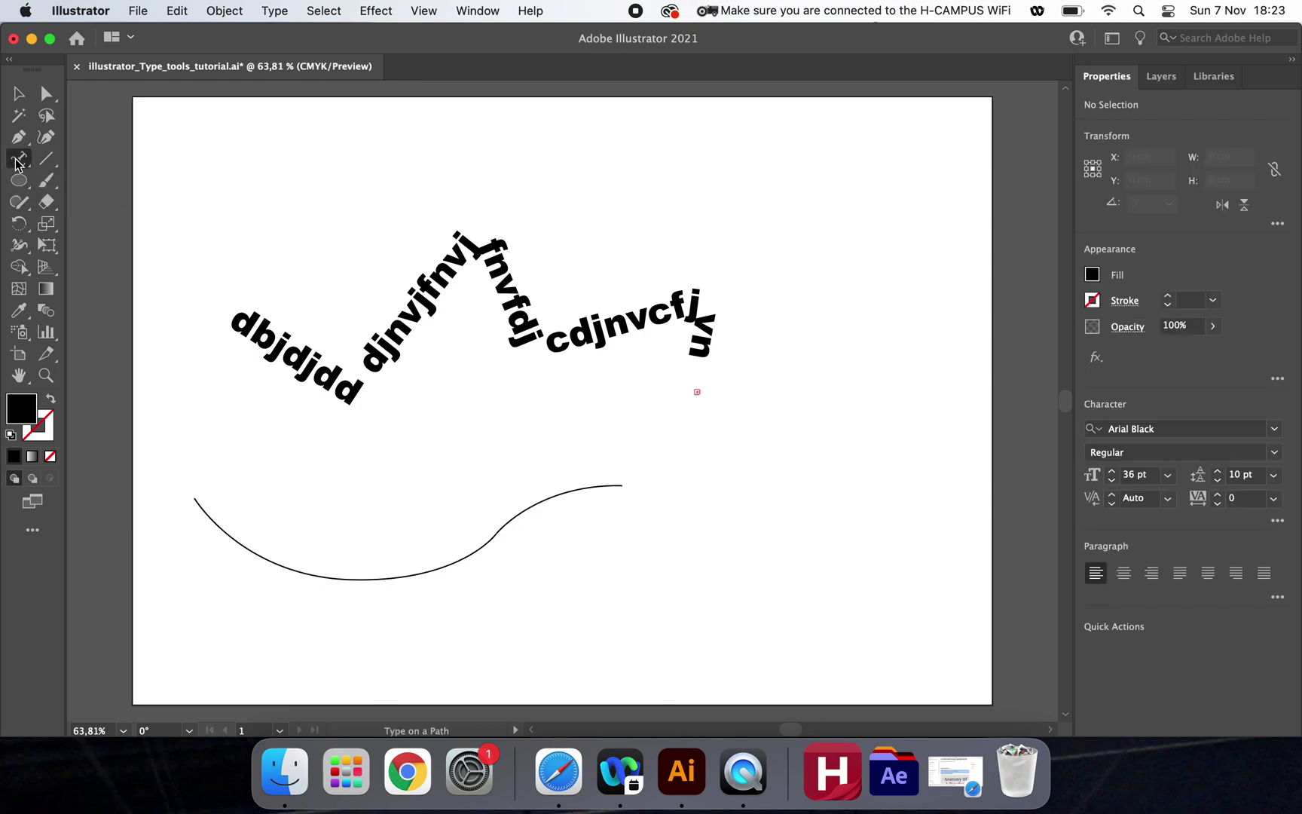
pyautogui.click(212, 512)
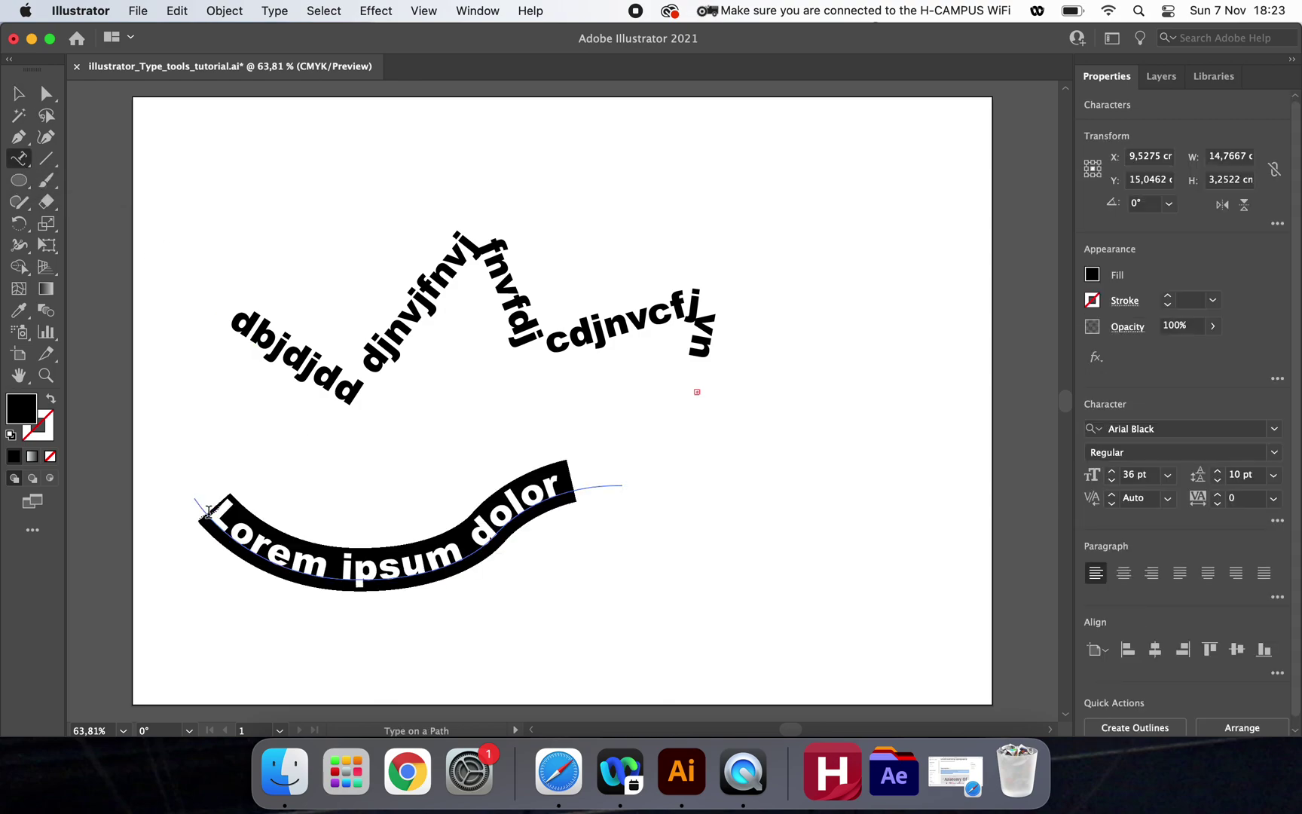
pyautogui.click(19, 93)
pyautogui.click(264, 122)
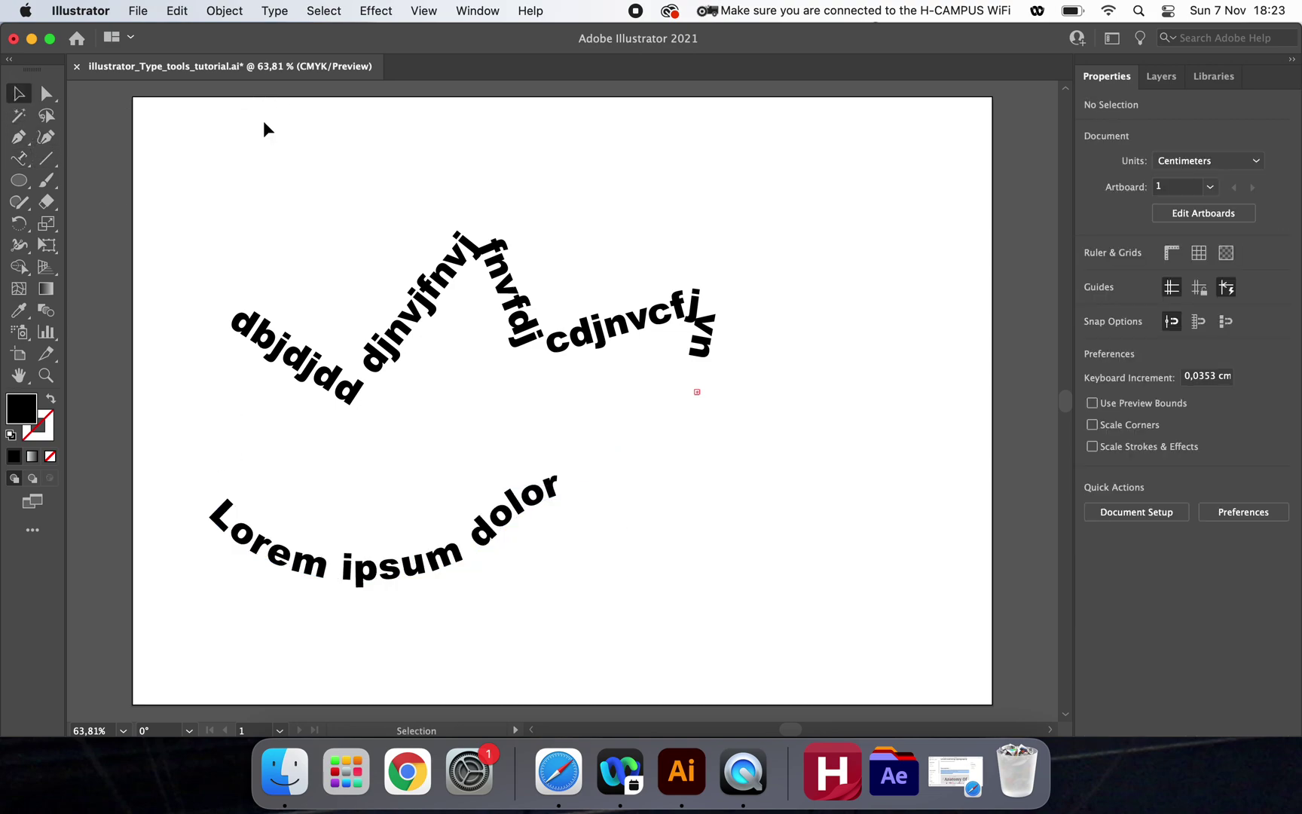